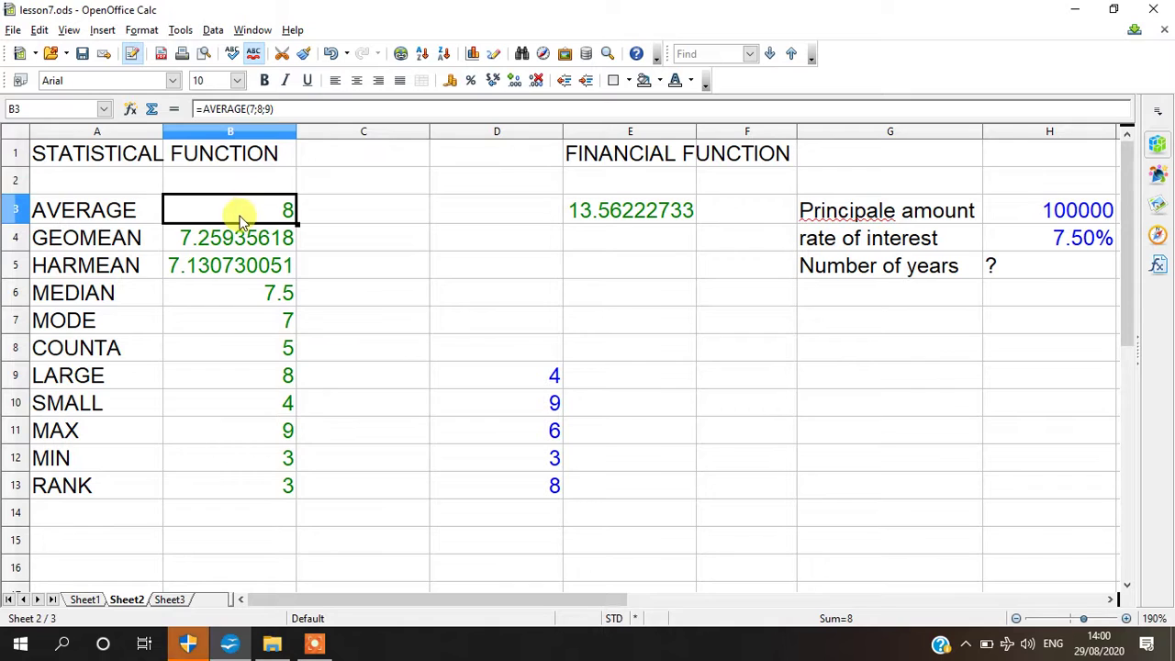
# Inspect the formulas behind the AVERAGE, GEOMEAN, HARMEAN and MEDIAN results in cells B3 to B6, leaving them as they are
pyautogui.doubleClick(243, 220)
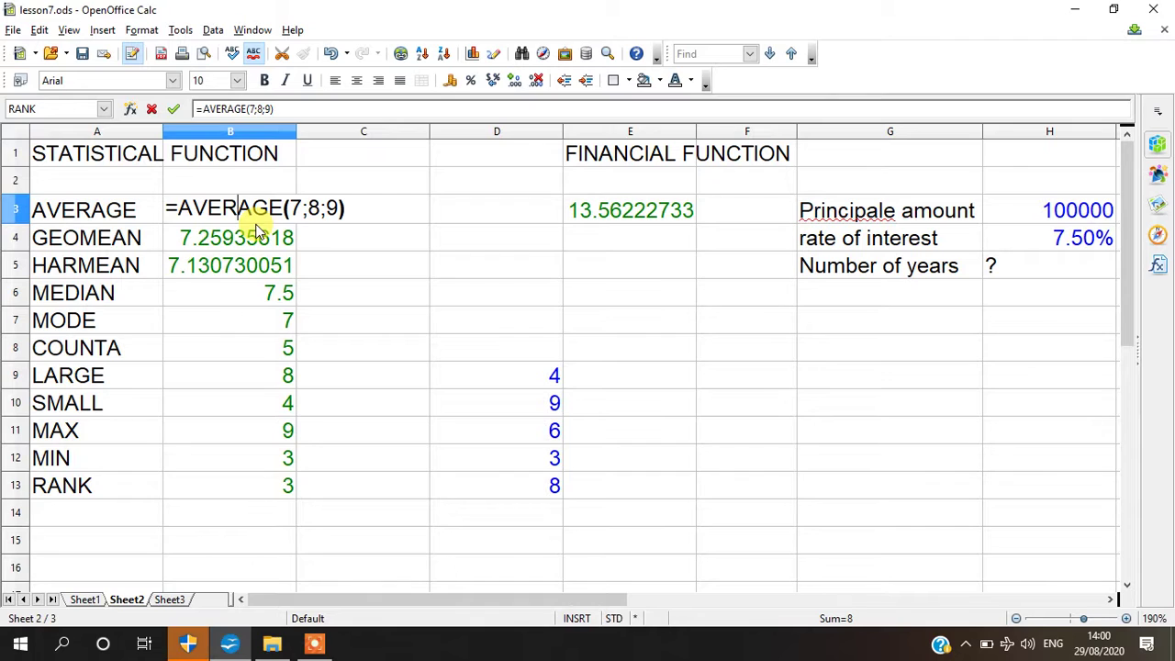
pyautogui.press('Return')
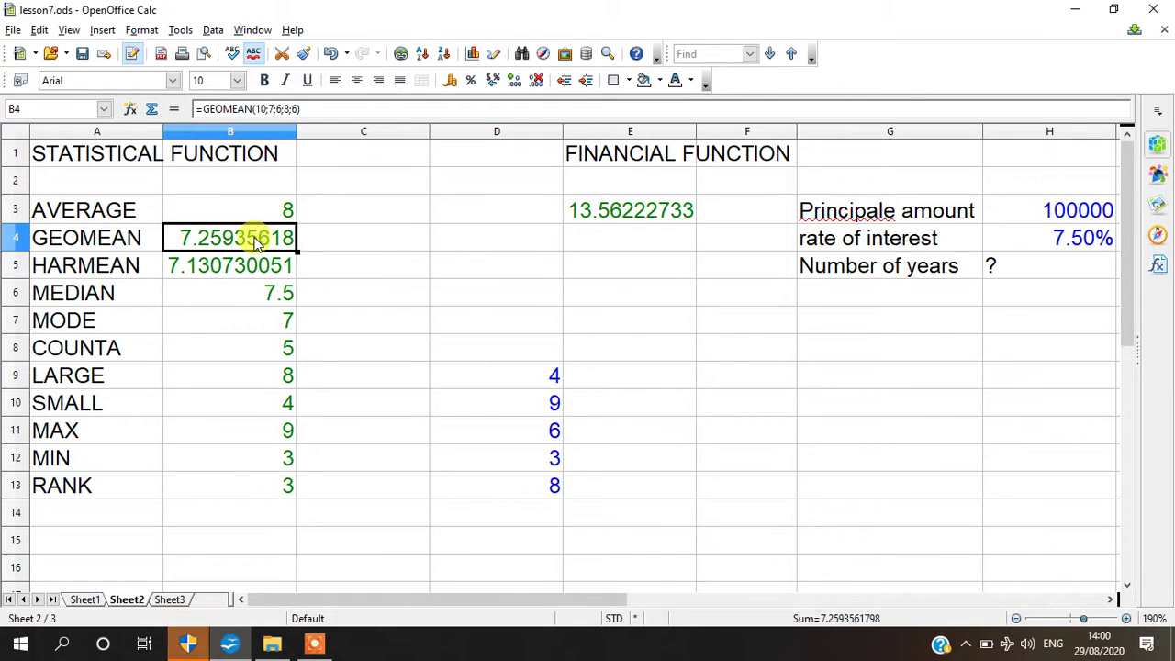
pyautogui.doubleClick(258, 239)
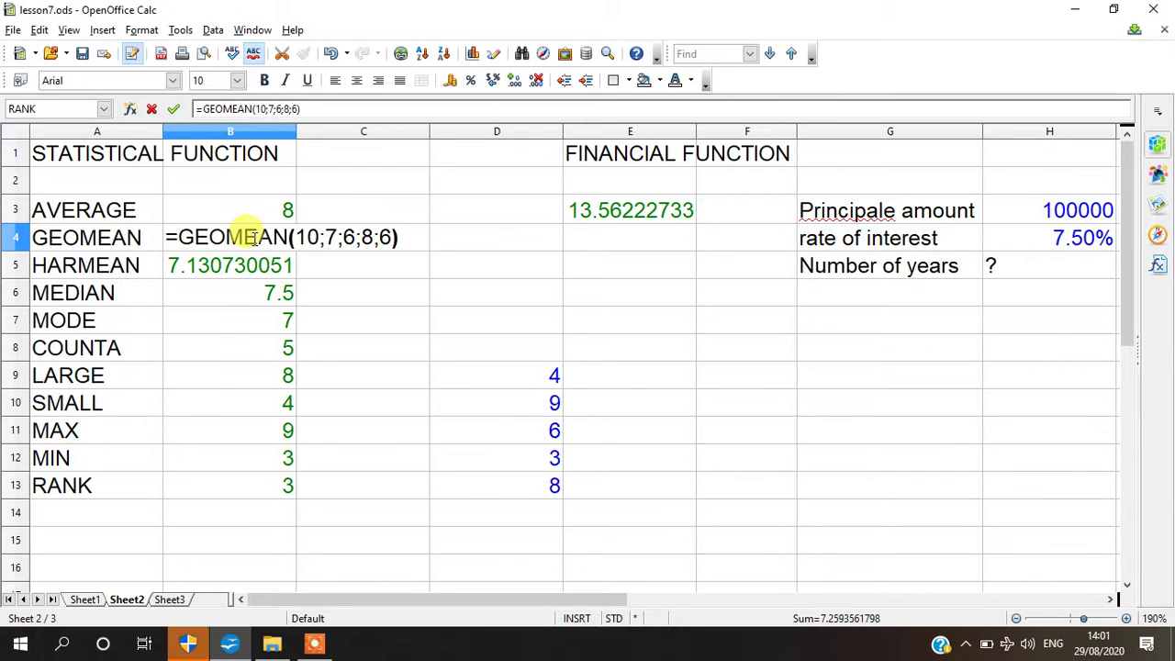
pyautogui.press('Return')
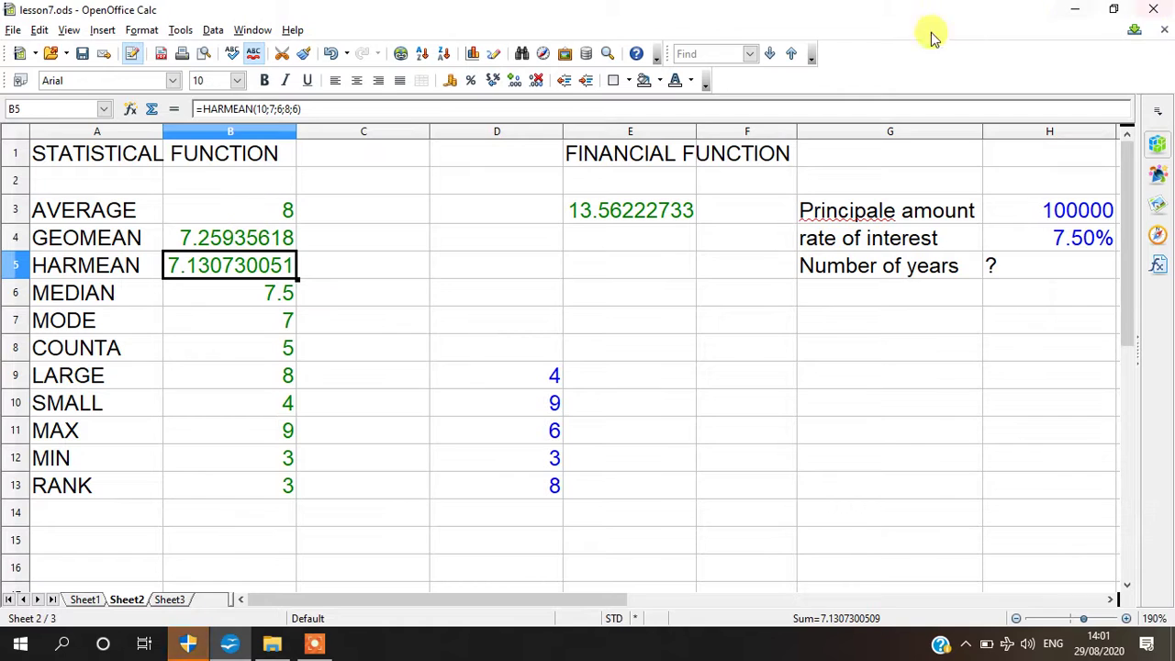
pyautogui.doubleClick(217, 268)
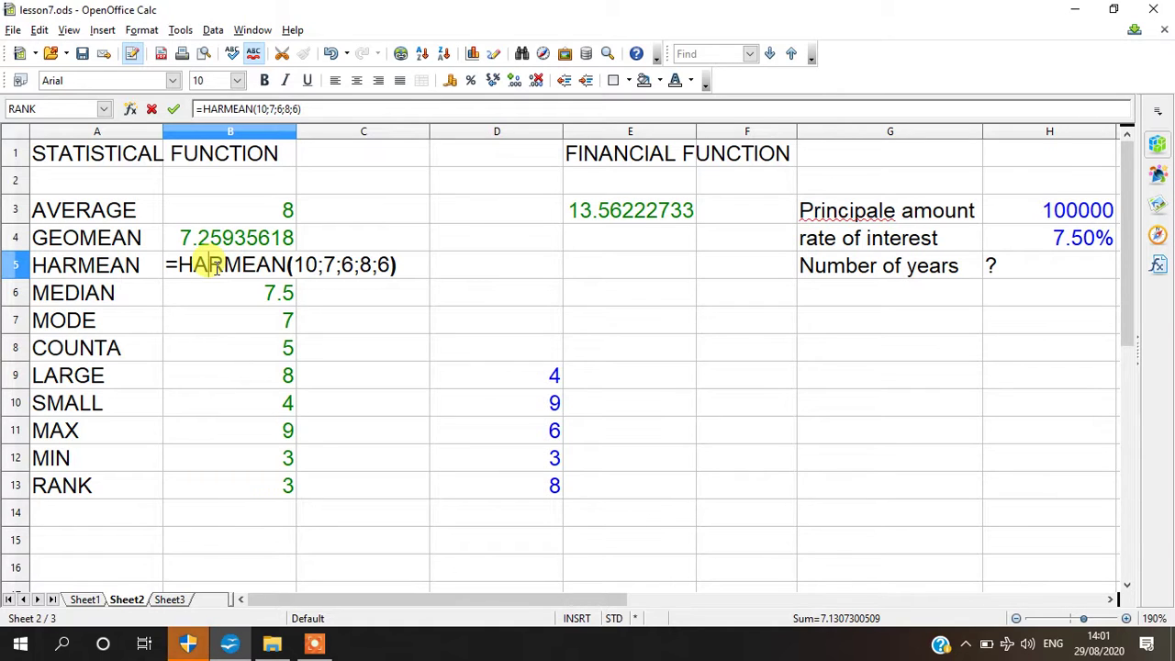
pyautogui.click(207, 294)
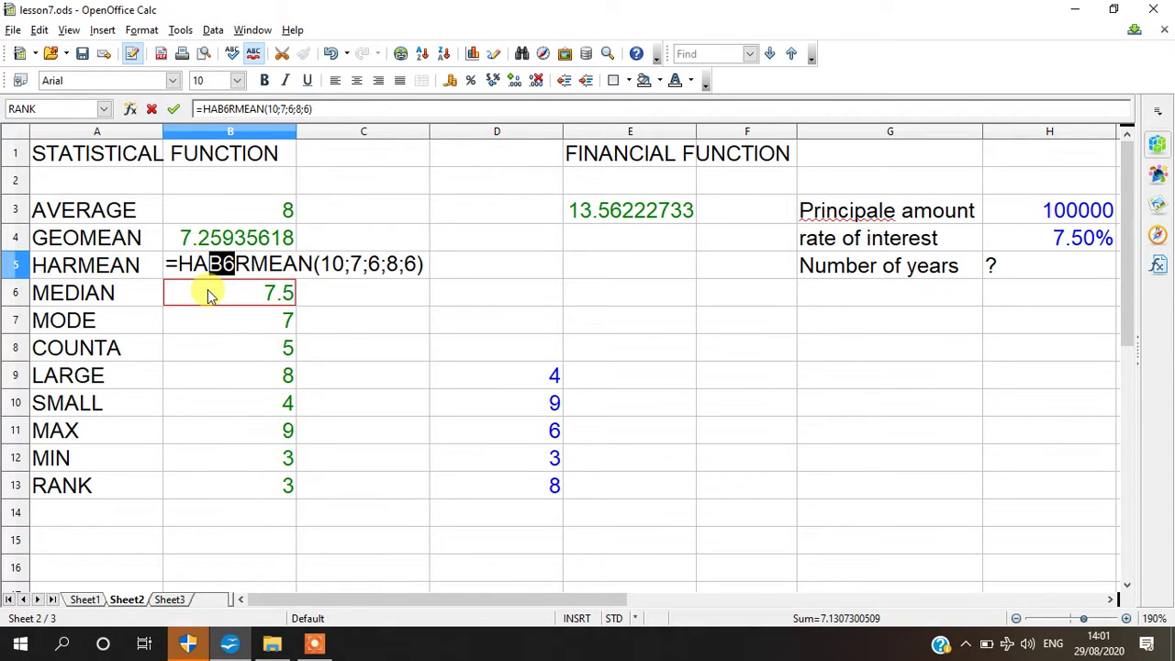
pyautogui.press('Escape')
pyautogui.click(208, 289)
pyautogui.doubleClick(207, 289)
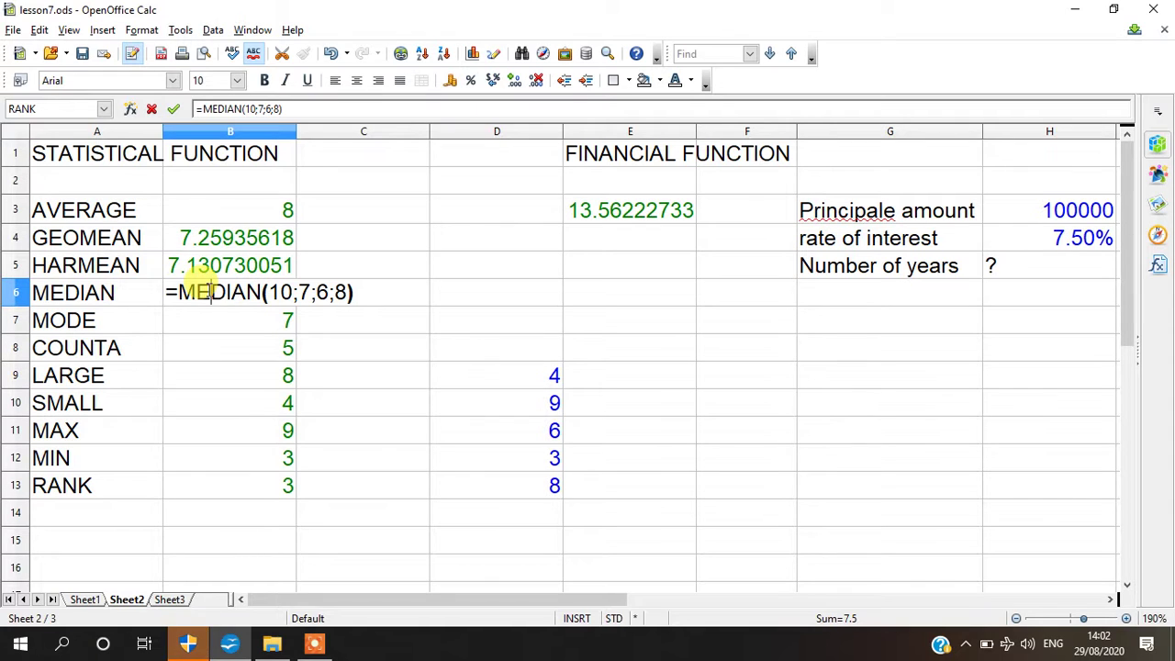
pyautogui.press('Return')
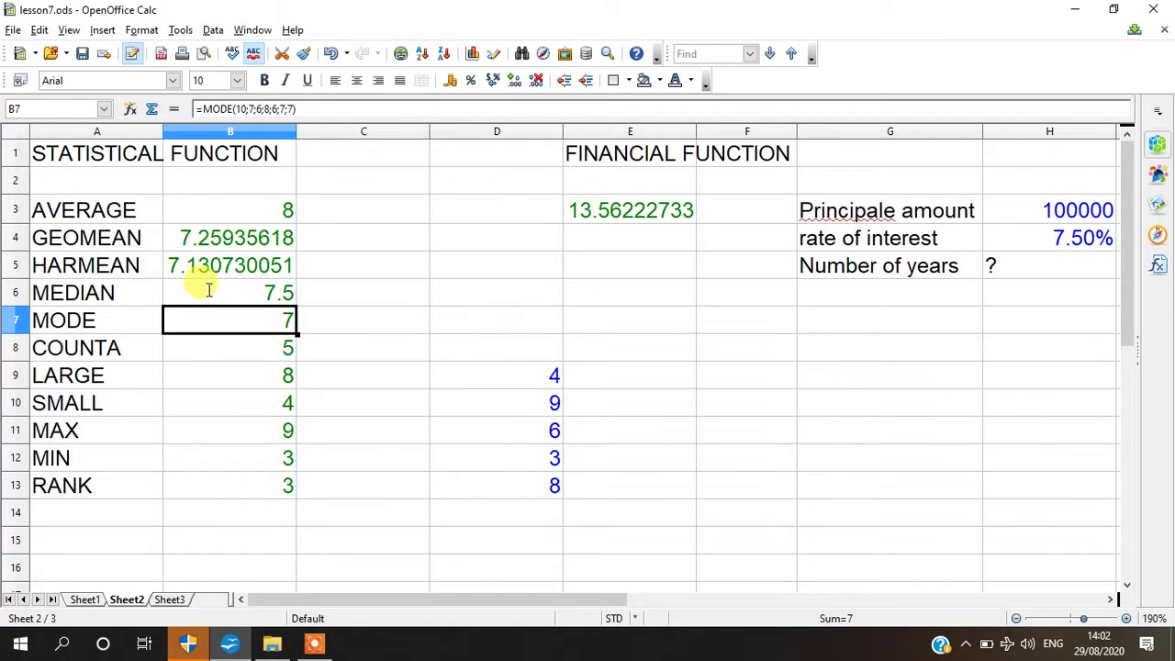
# Add 9 as a fifth value at the end of the MEDIAN formula in cell B6
pyautogui.click(209, 290)
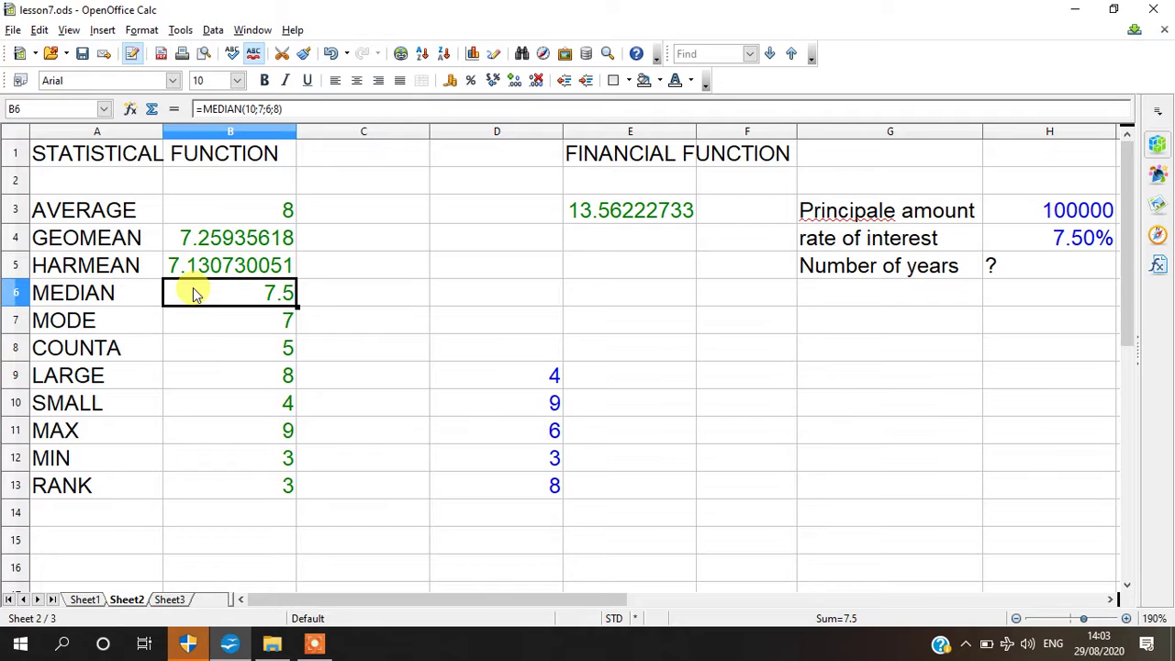
pyautogui.doubleClick(193, 292)
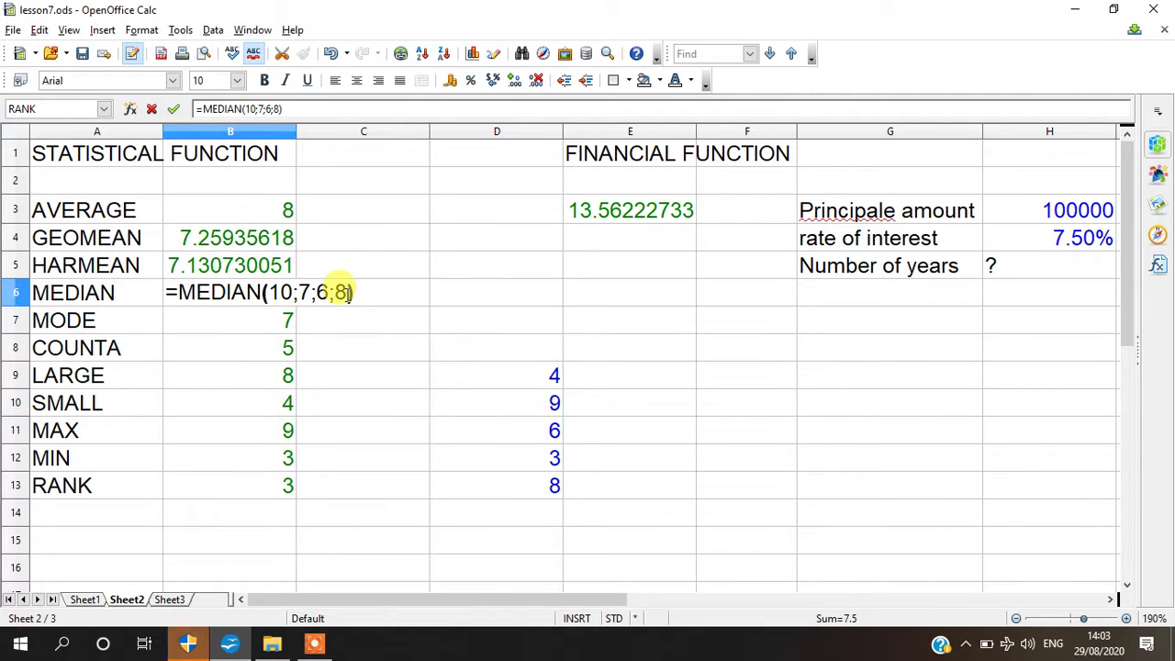
pyautogui.click(340, 291)
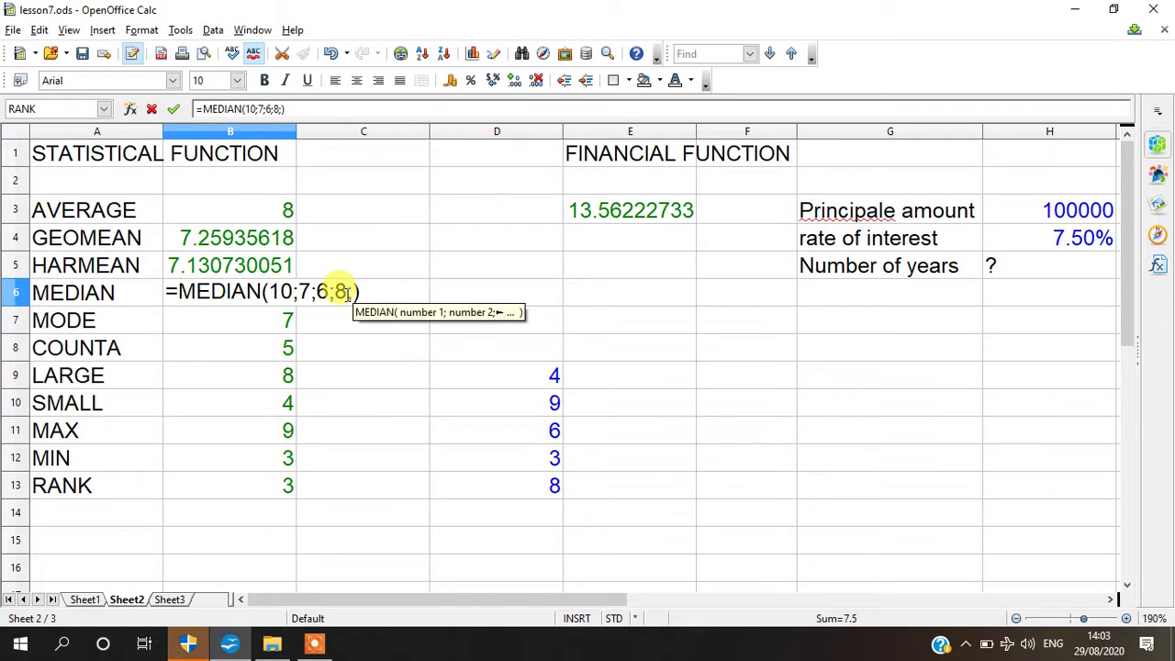
pyautogui.write(';9')
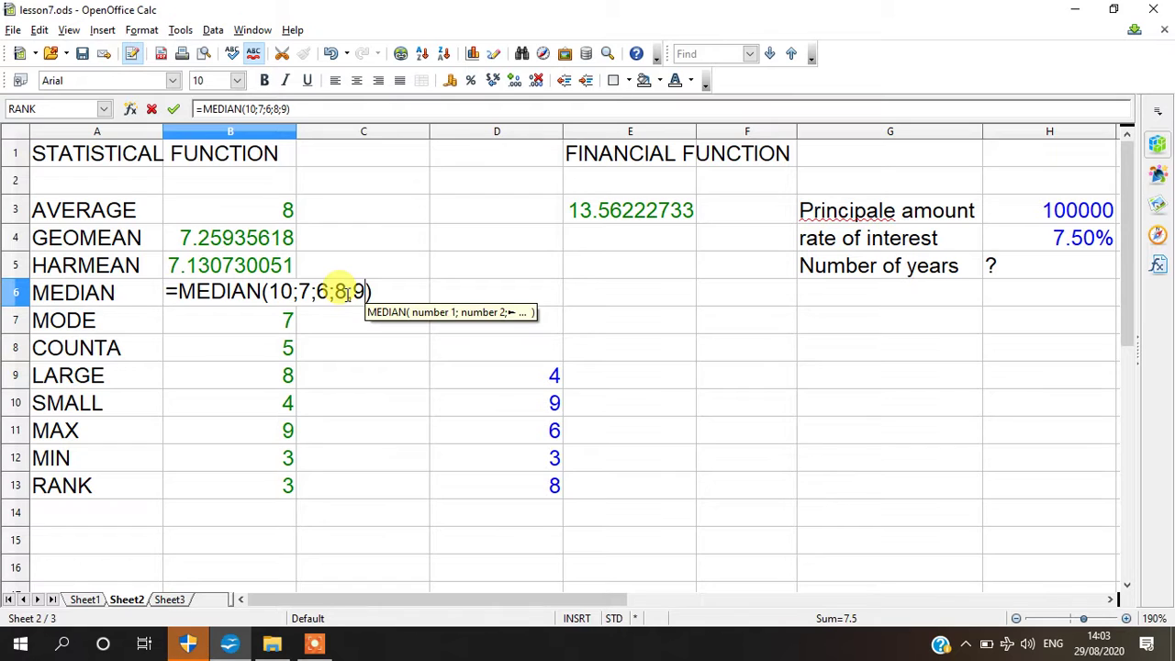
pyautogui.press('Return')
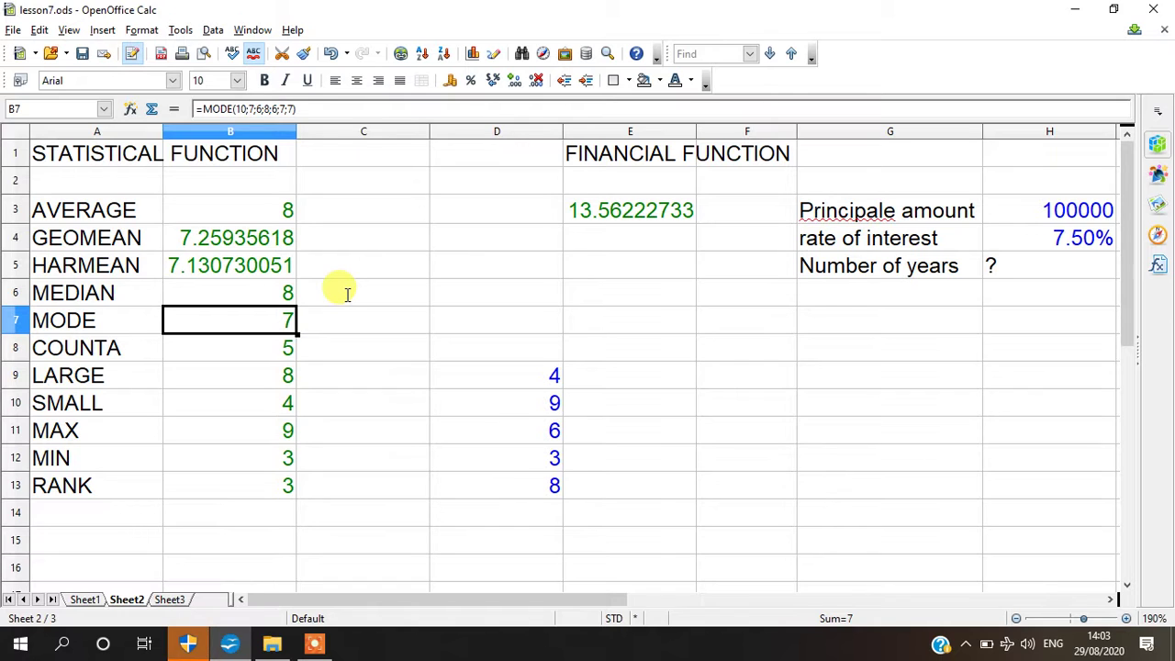
# Inspect the arguments of the MODE and COUNTA formulas in cells B7 and B8
pyautogui.doubleClick(209, 323)
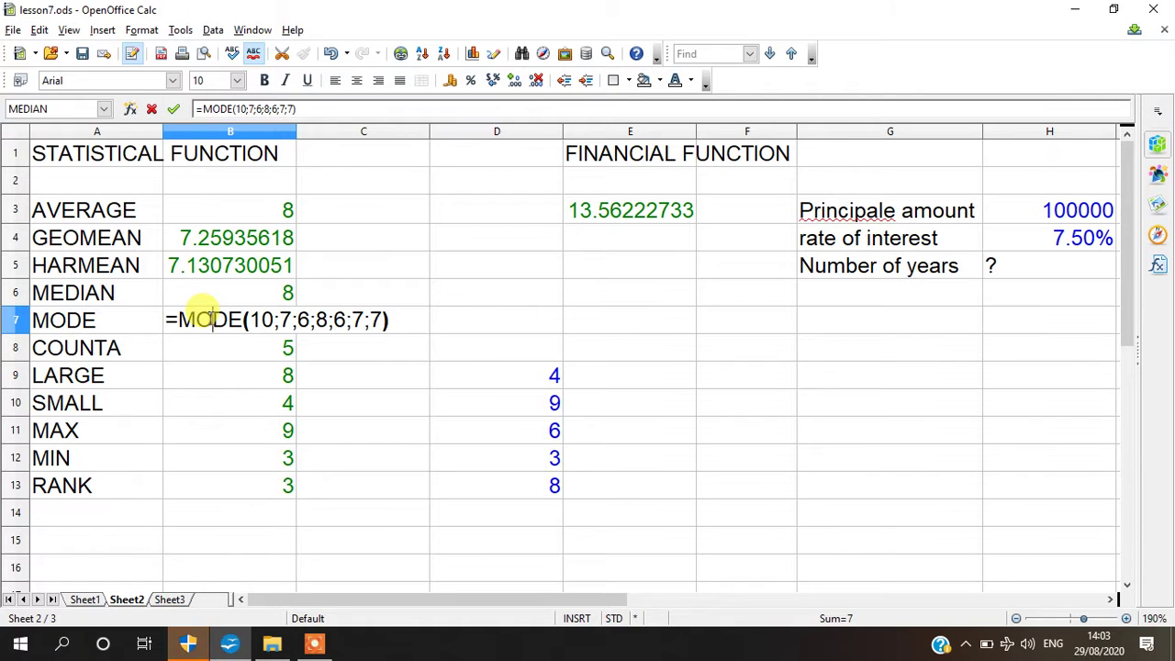
pyautogui.press('Return')
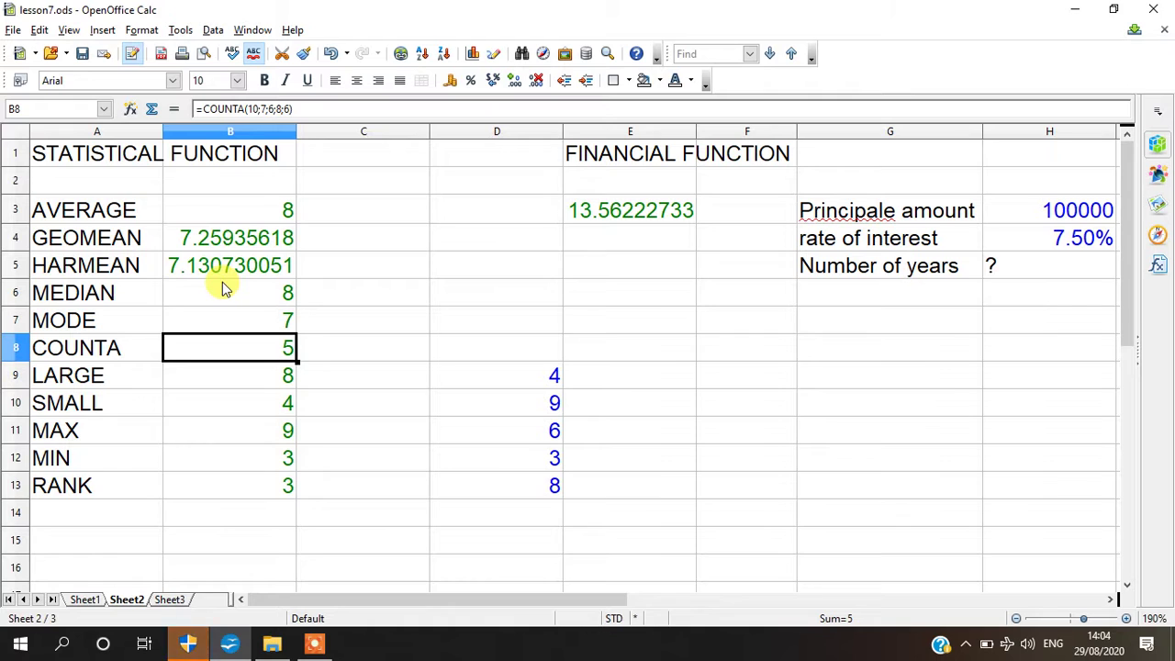
pyautogui.doubleClick(224, 349)
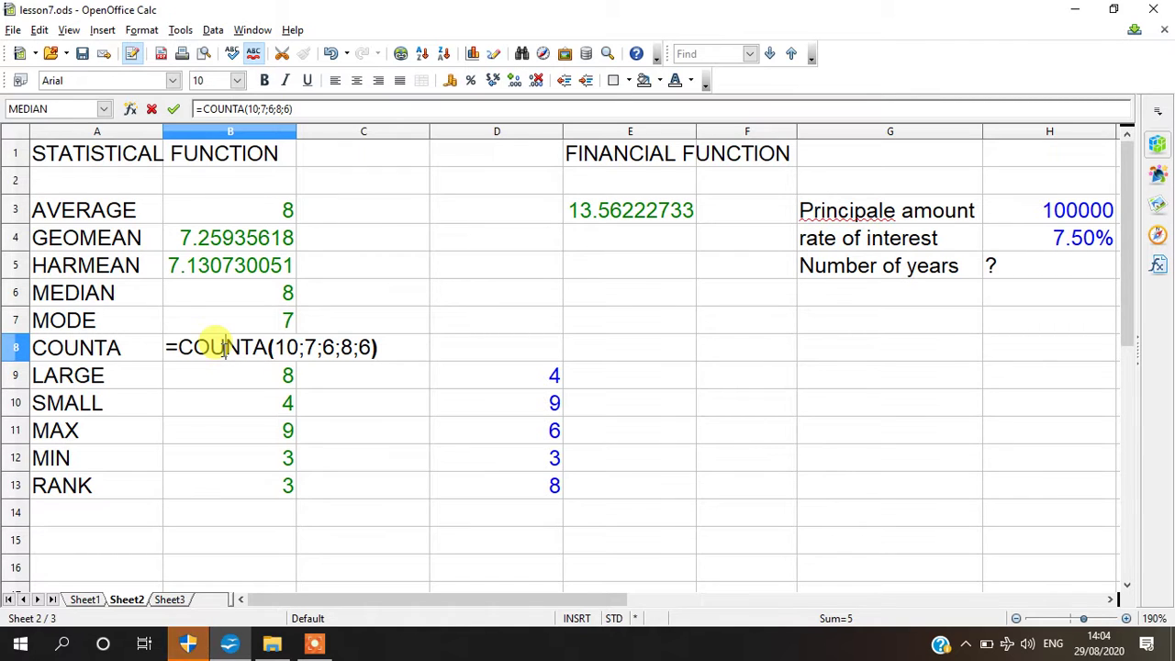
pyautogui.press('Return')
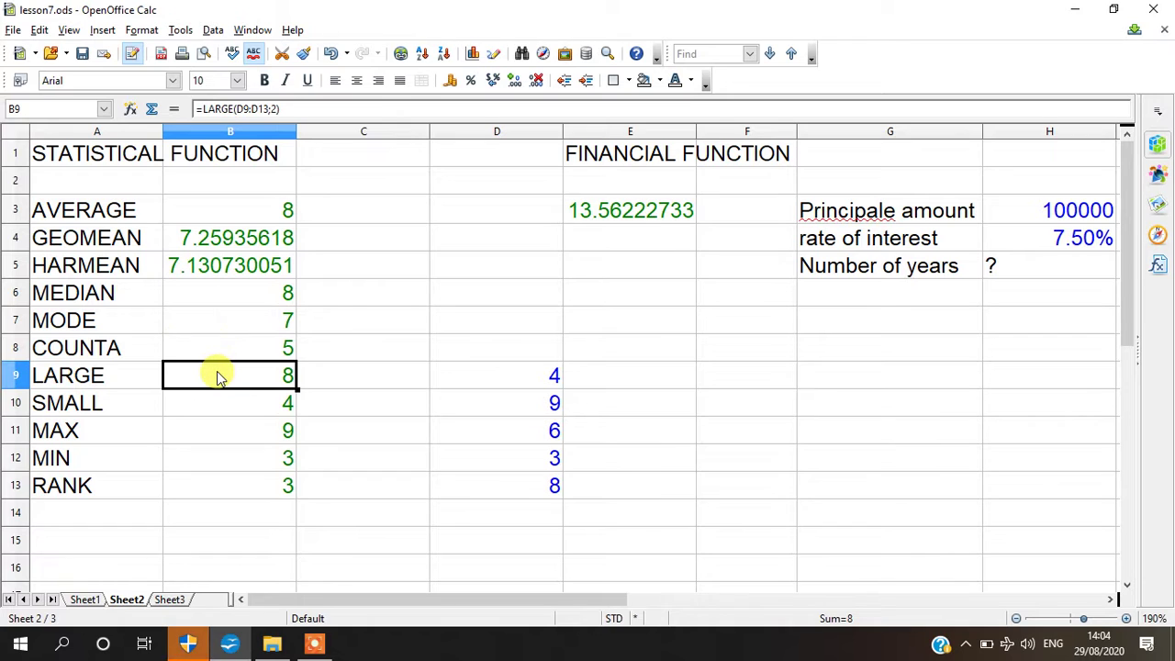
# Inspect the LARGE and SMALL formulas in cells B9 and B10 and the data range they refer to
pyautogui.doubleClick(216, 370)
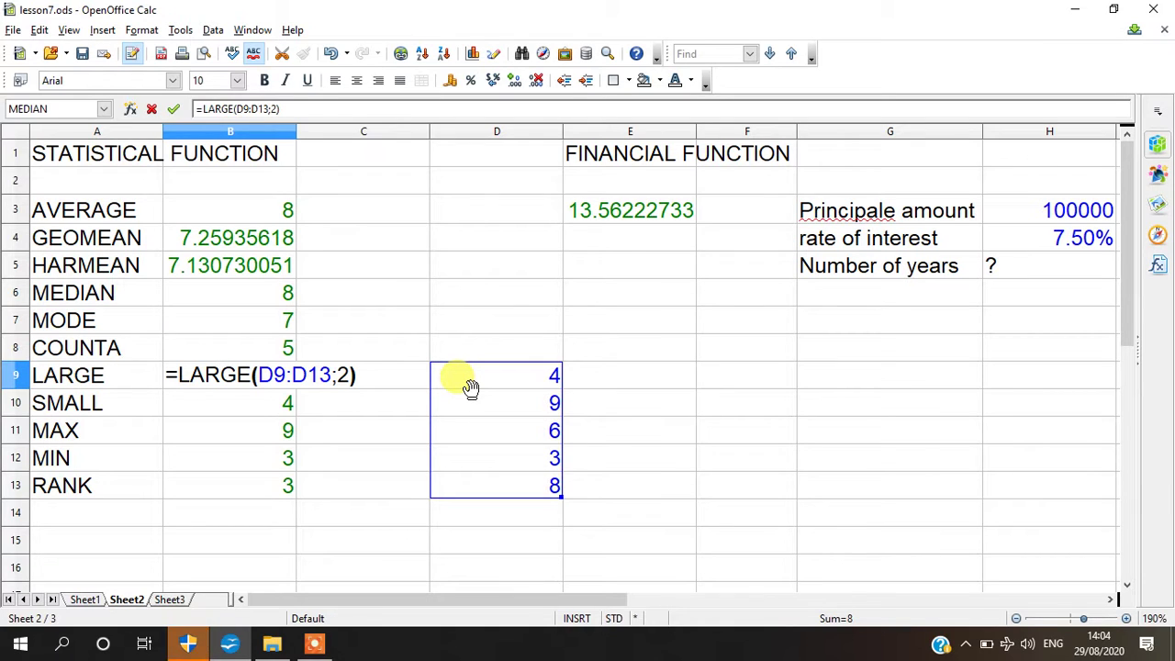
pyautogui.press('Return')
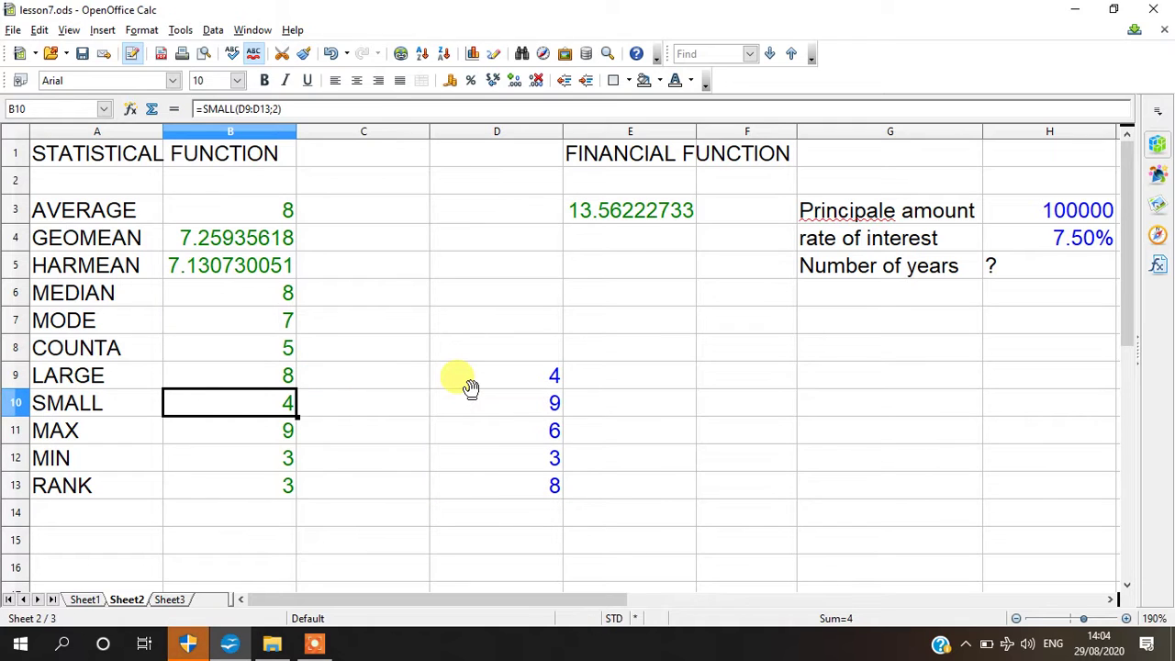
pyautogui.doubleClick(184, 404)
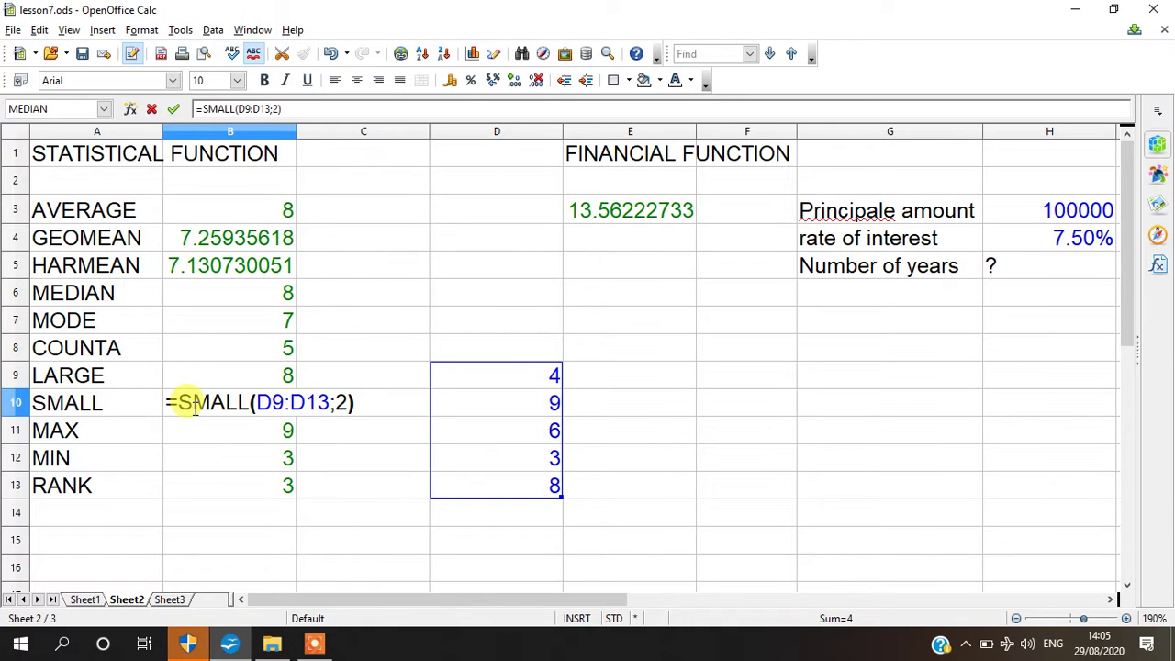
pyautogui.press('Return')
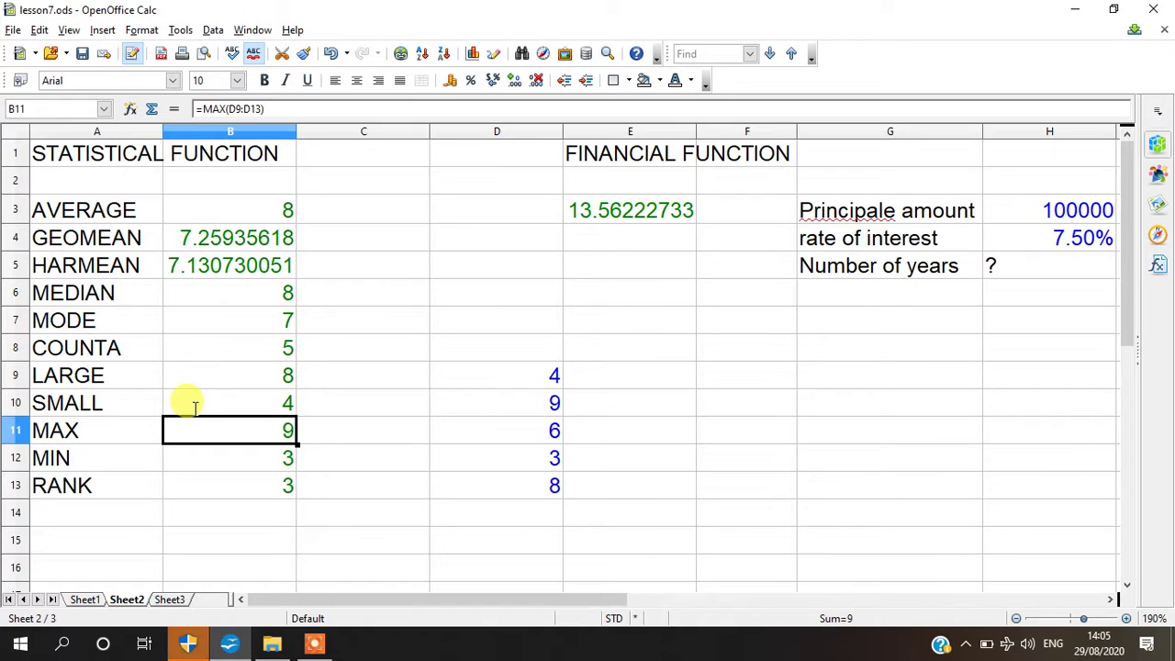
# Inspect the MAX, MIN and RANK formulas in cells B11 to B13 and the column D cells they reference
pyautogui.doubleClick(192, 436)
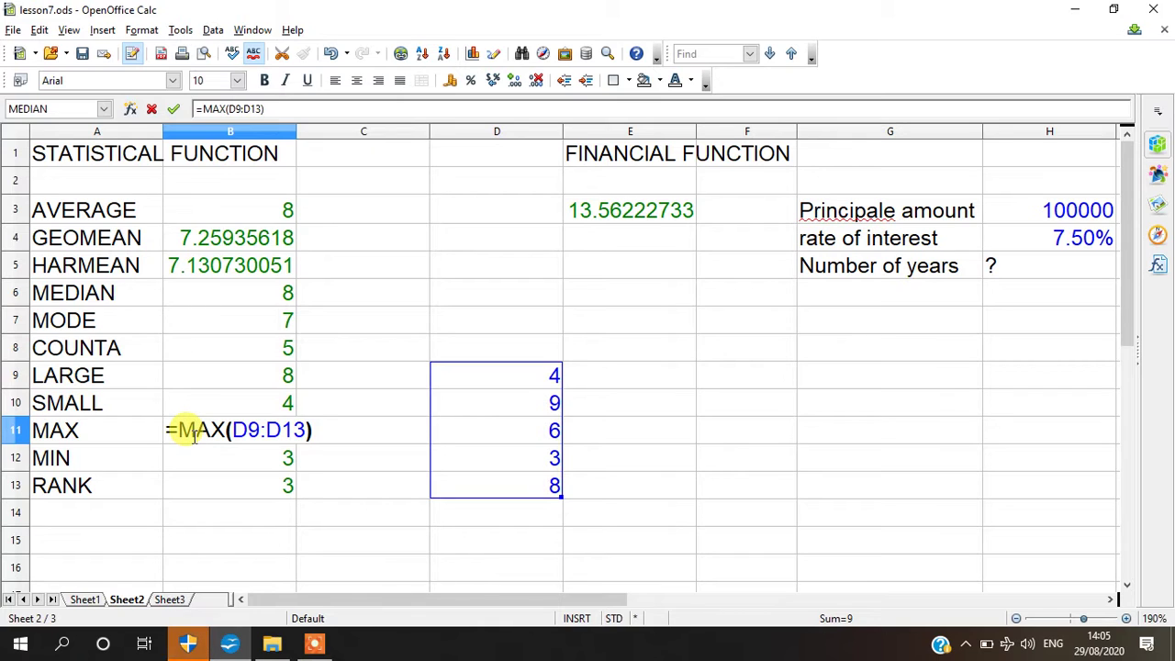
pyautogui.press('Return')
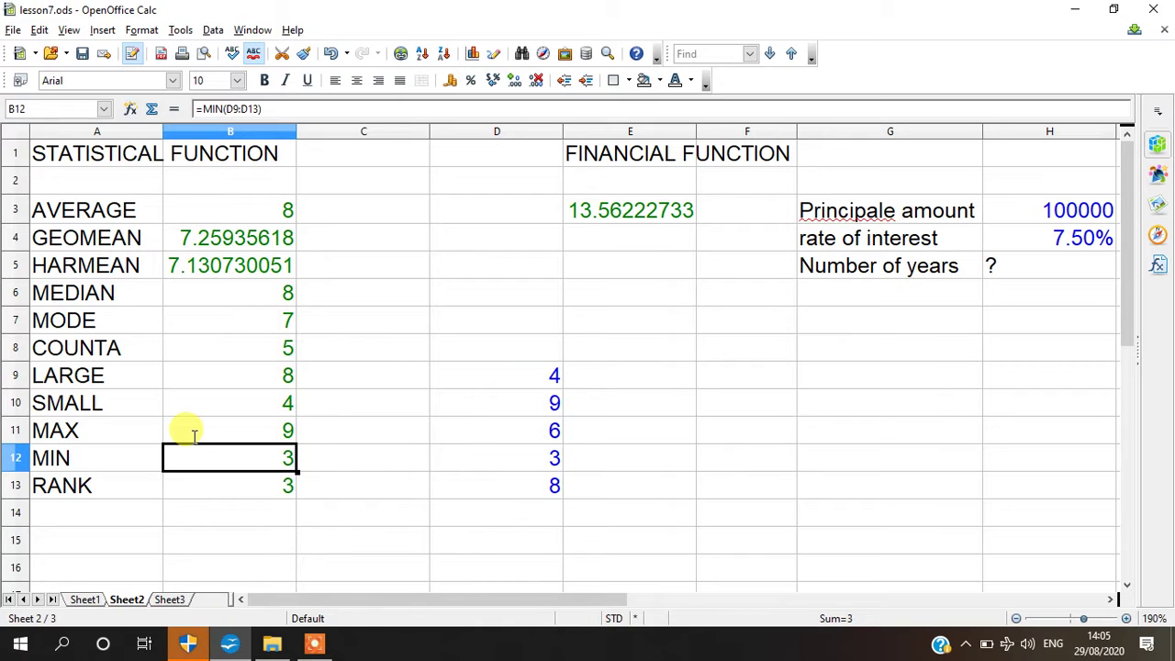
pyautogui.doubleClick(204, 462)
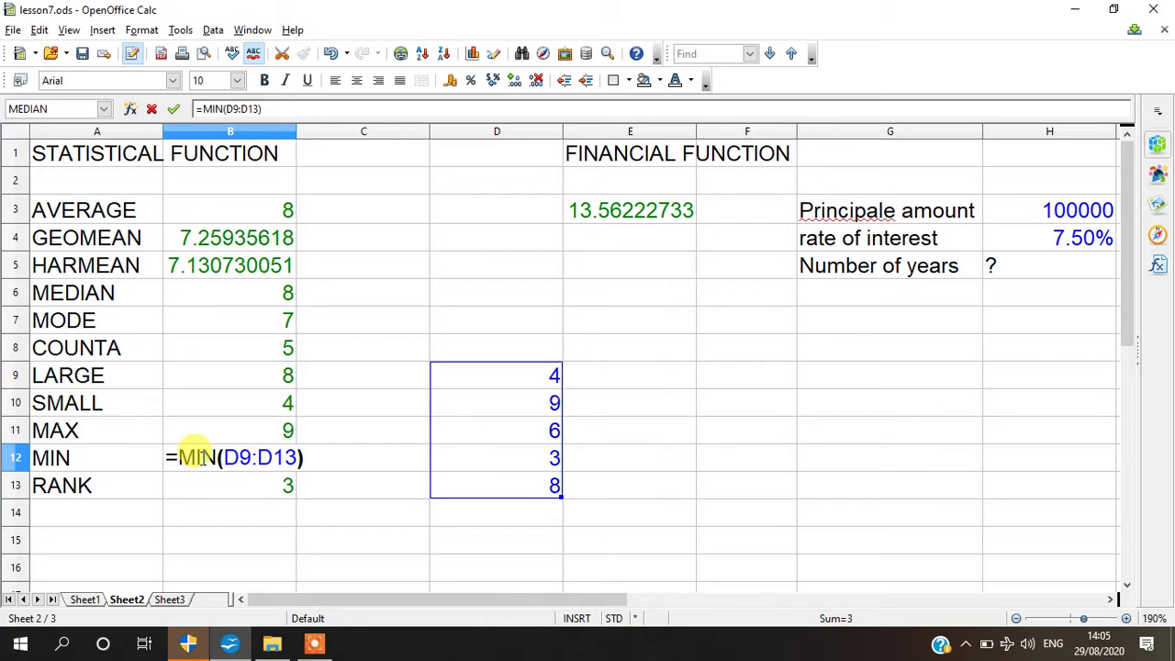
pyautogui.press('Return')
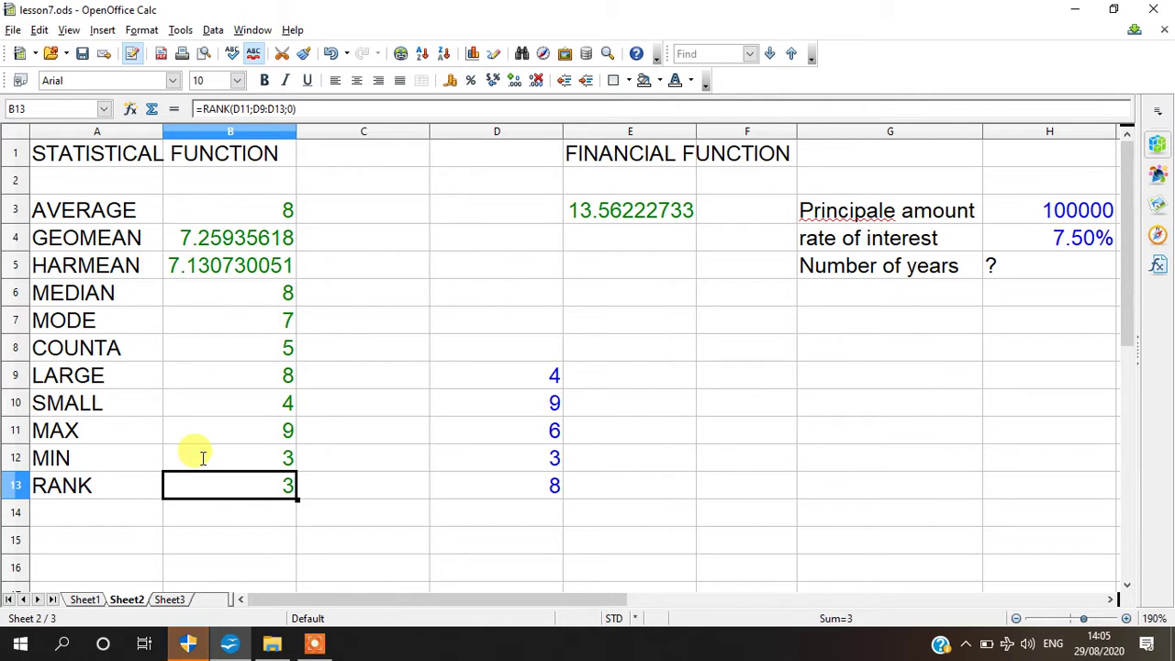
pyautogui.doubleClick(200, 487)
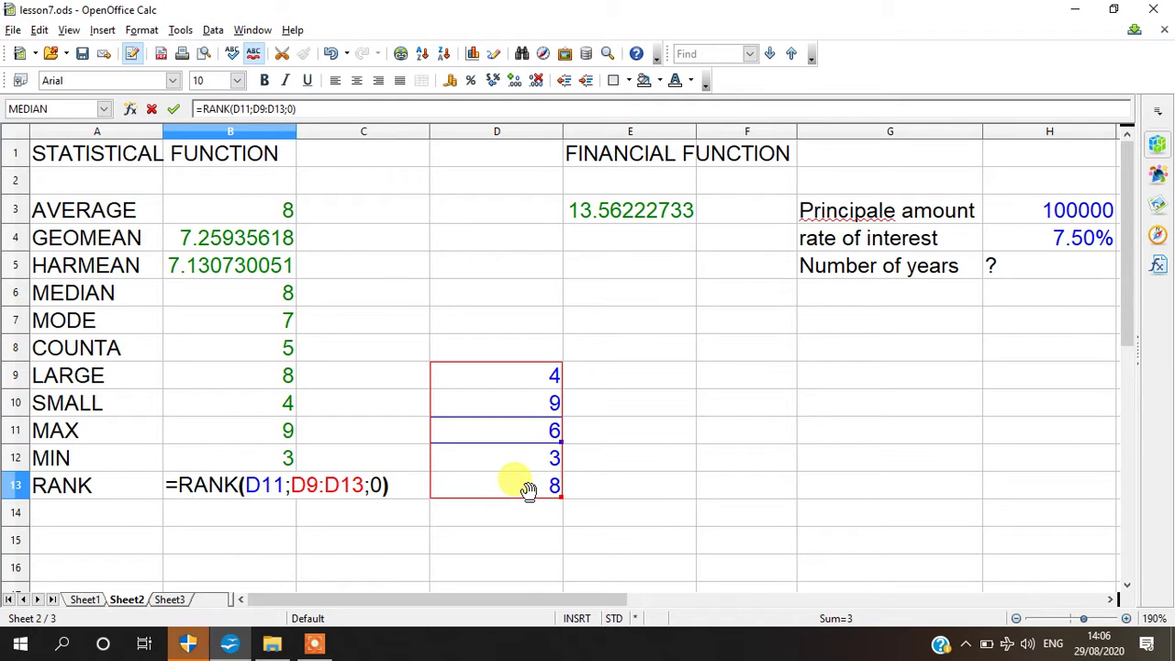
pyautogui.press('Return')
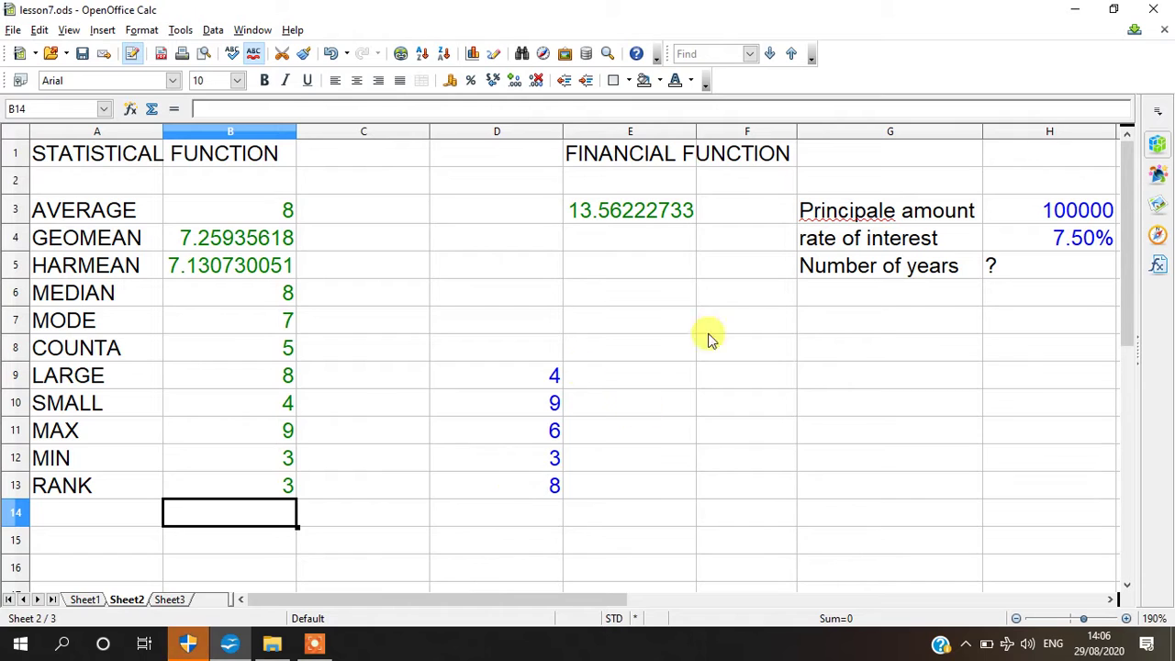
# Change the type argument of the RANK formula in cell B13 to 1
pyautogui.click(233, 485)
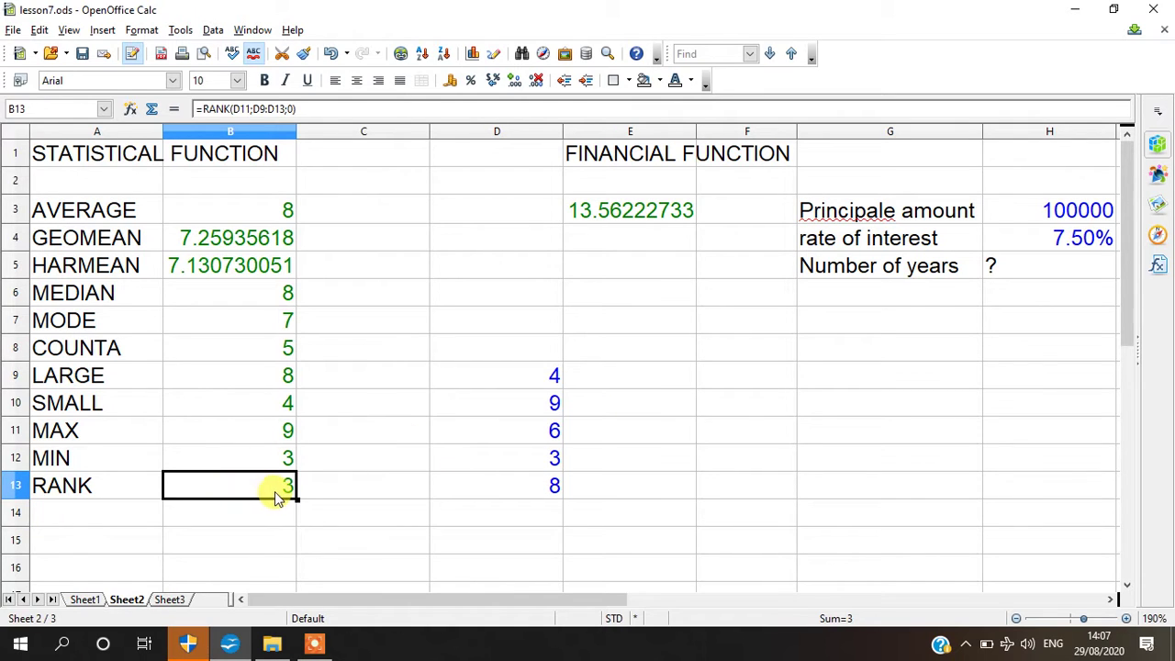
pyautogui.doubleClick(280, 493)
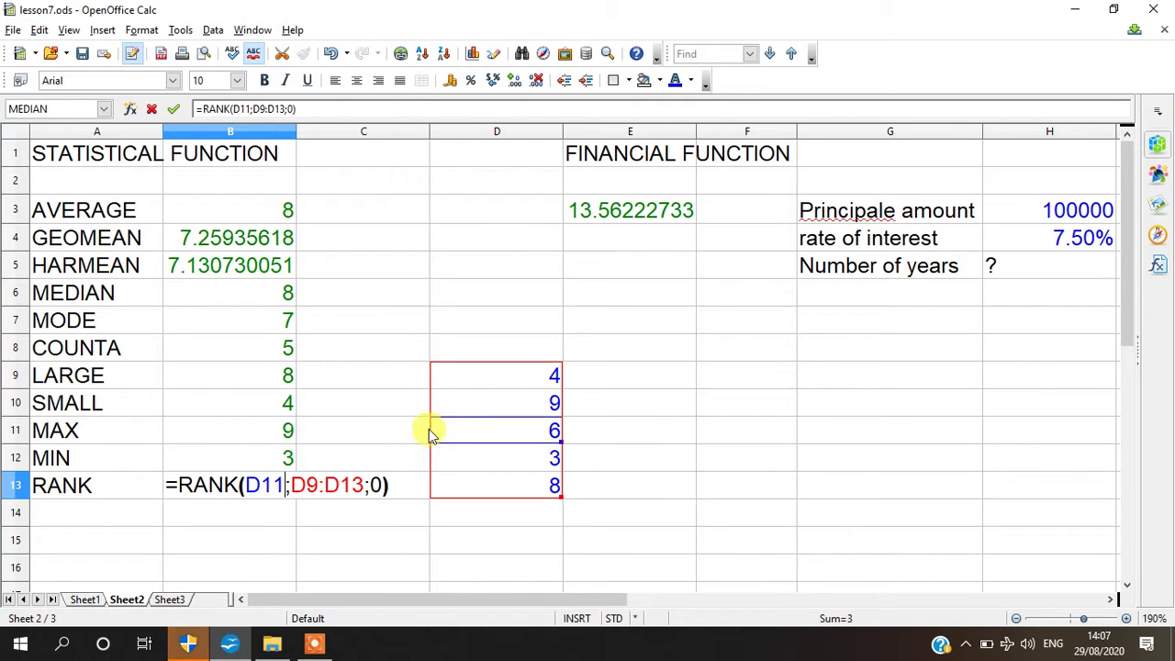
pyautogui.click(382, 484)
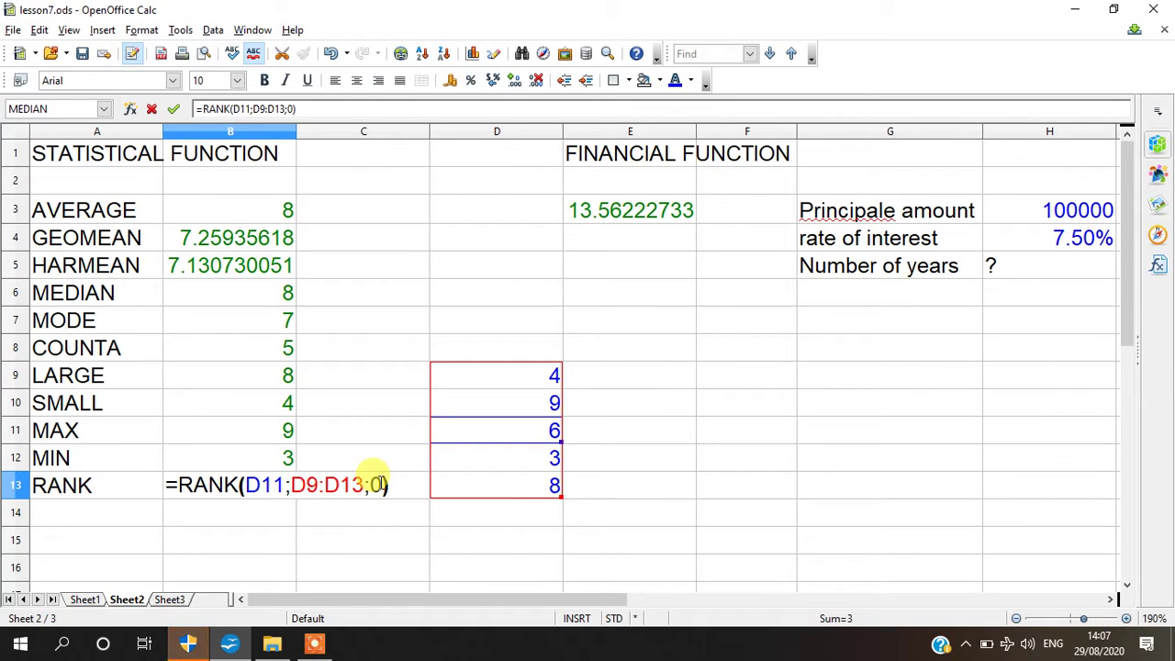
pyautogui.press('BackSpace')
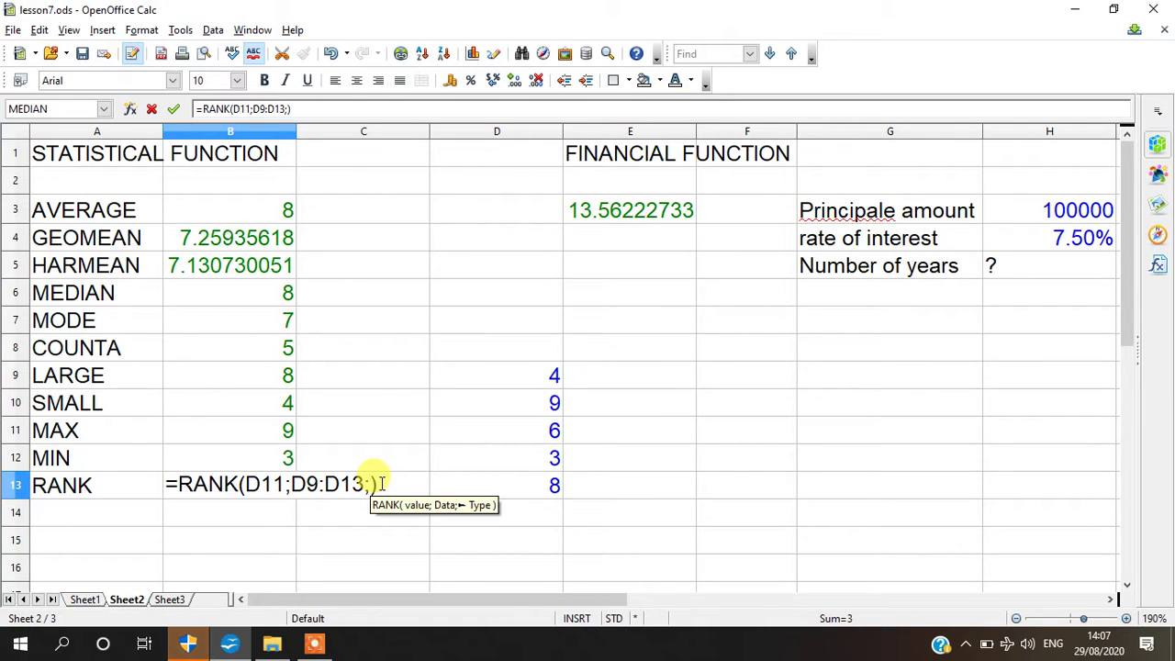
pyautogui.write('1')
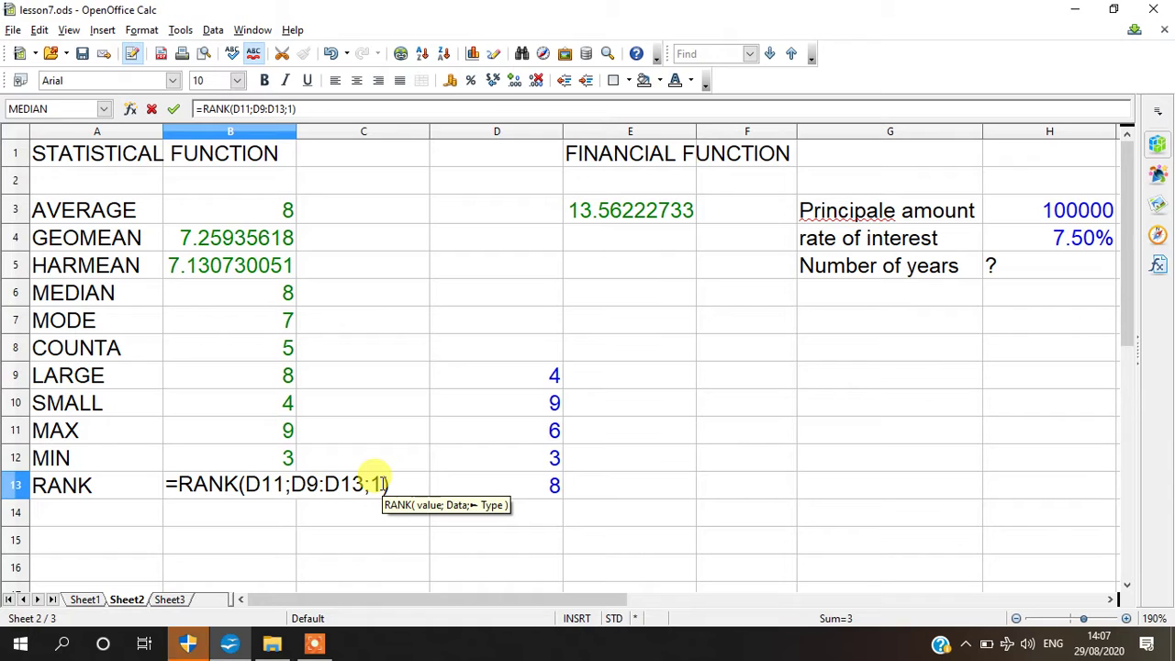
pyautogui.press('Return')
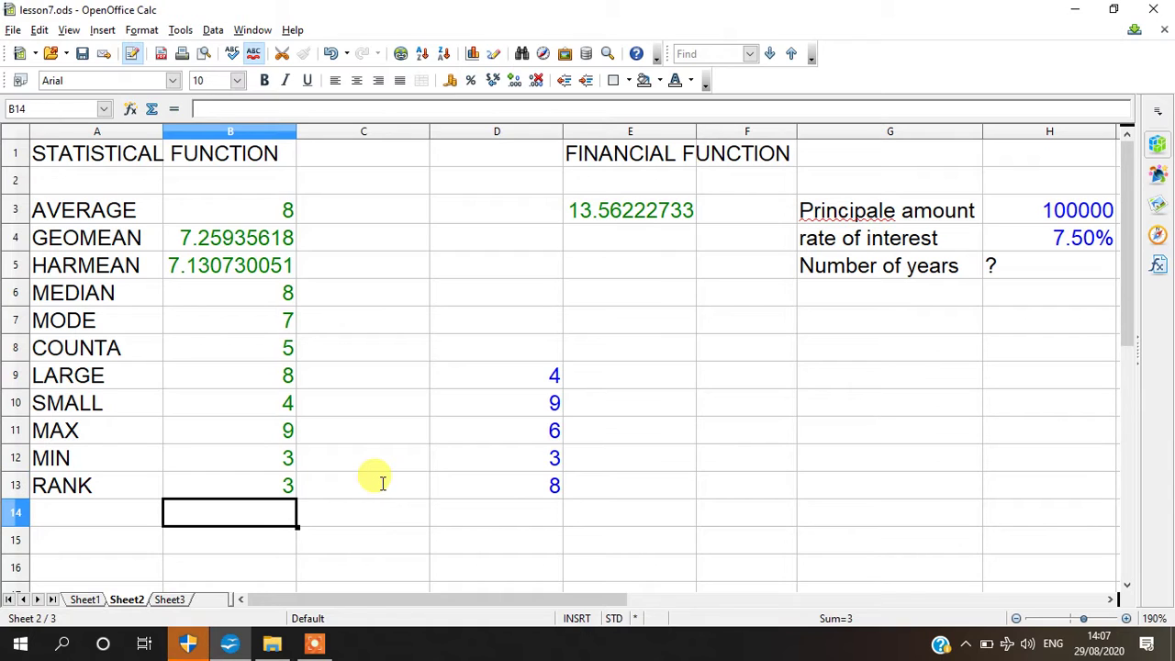
# Change the value argument of the RANK formula in cell B13 to reference cell D12
pyautogui.press('Up')
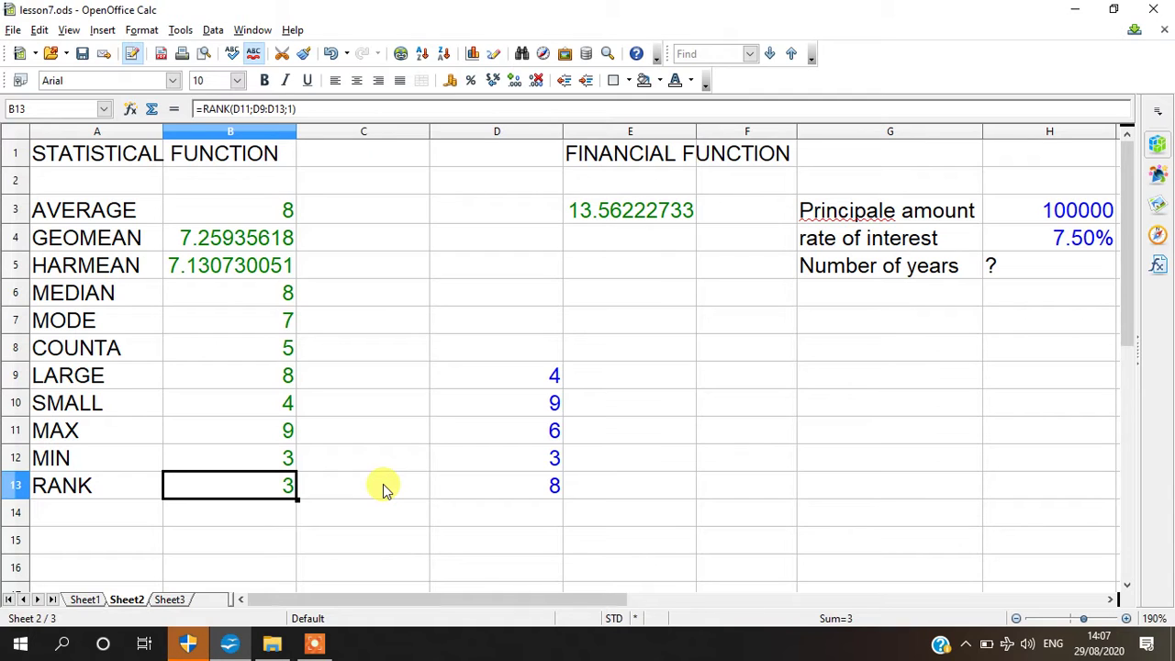
pyautogui.doubleClick(186, 477)
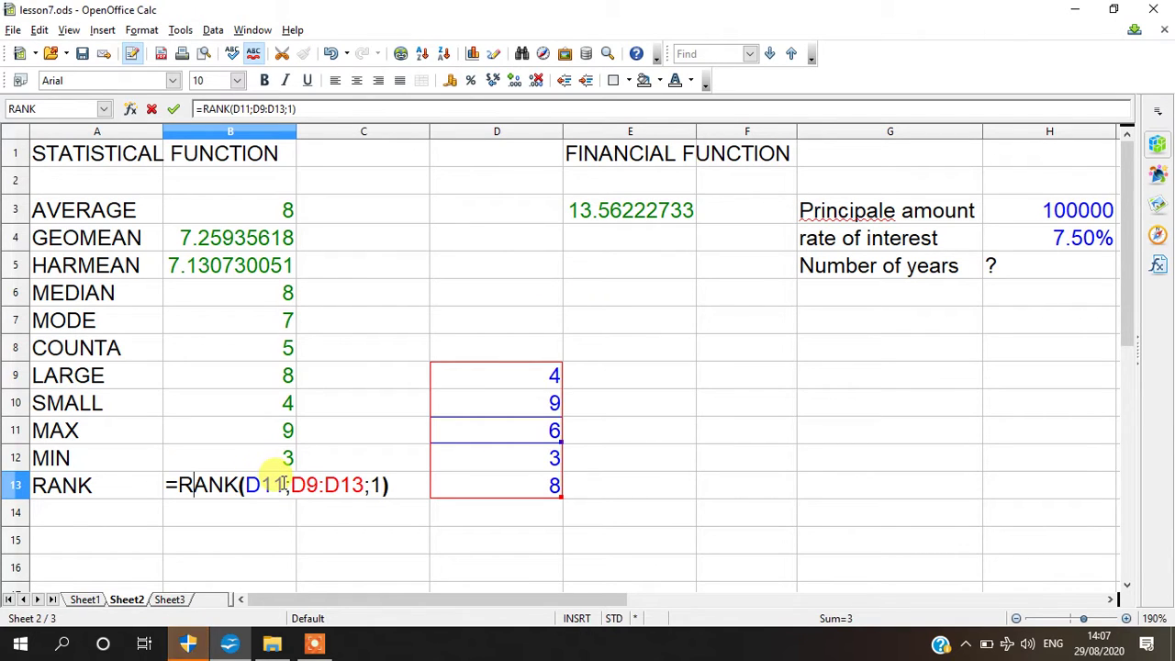
pyautogui.click(280, 484)
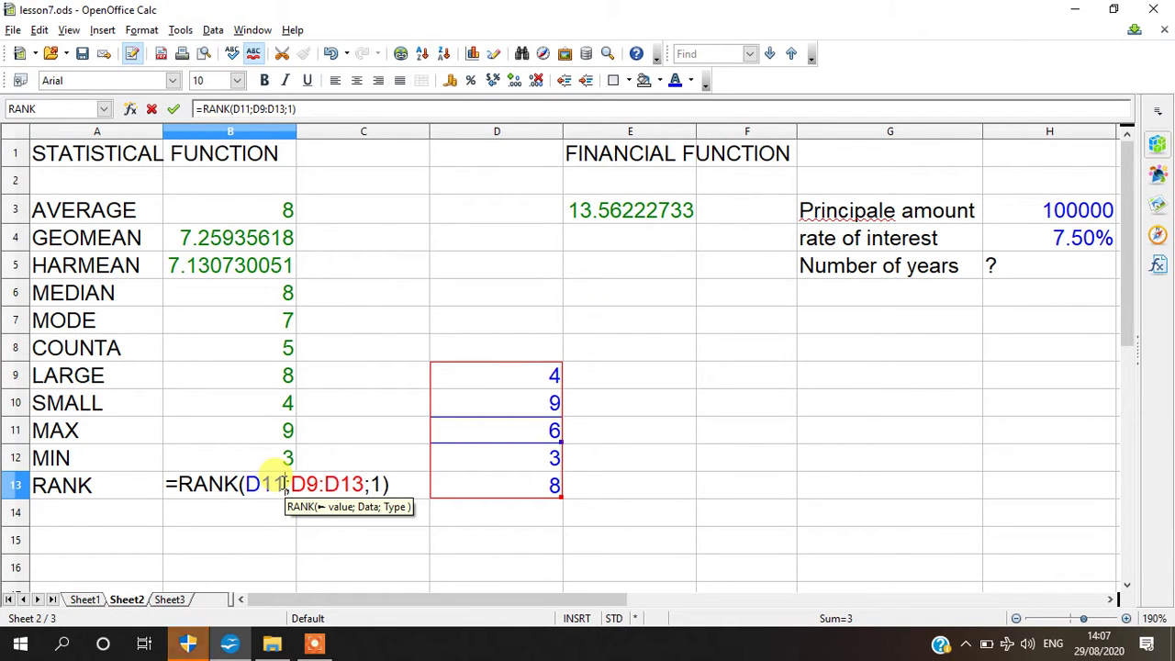
pyautogui.press('BackSpace')
pyautogui.press('BackSpace')
pyautogui.press('BackSpace')
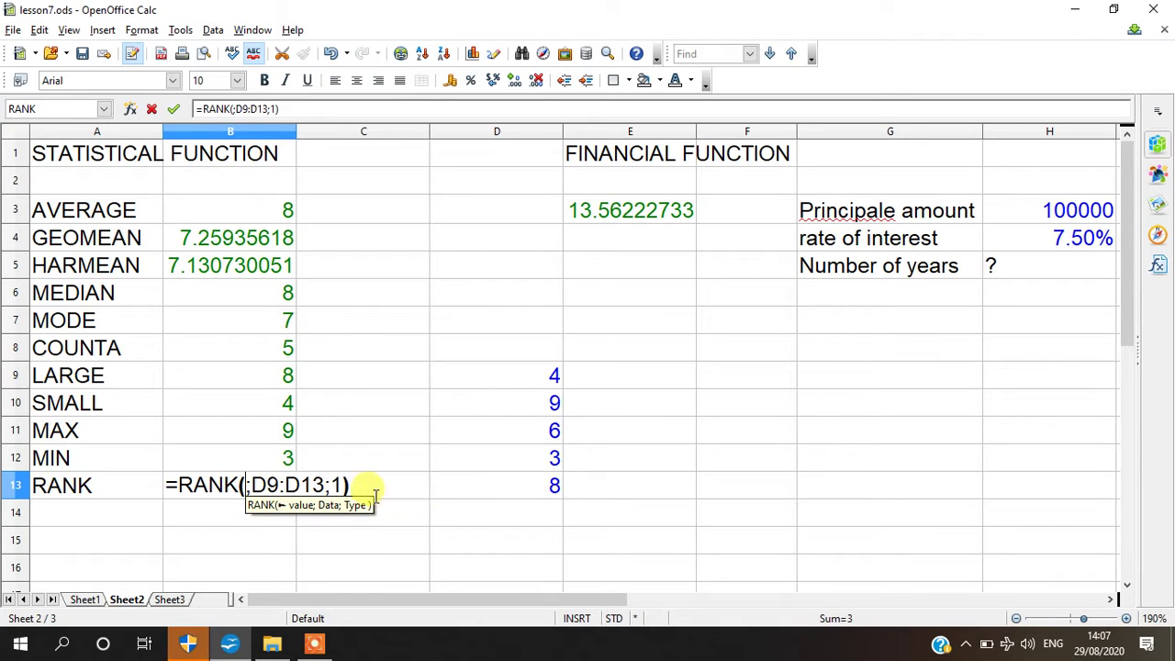
pyautogui.click(528, 459)
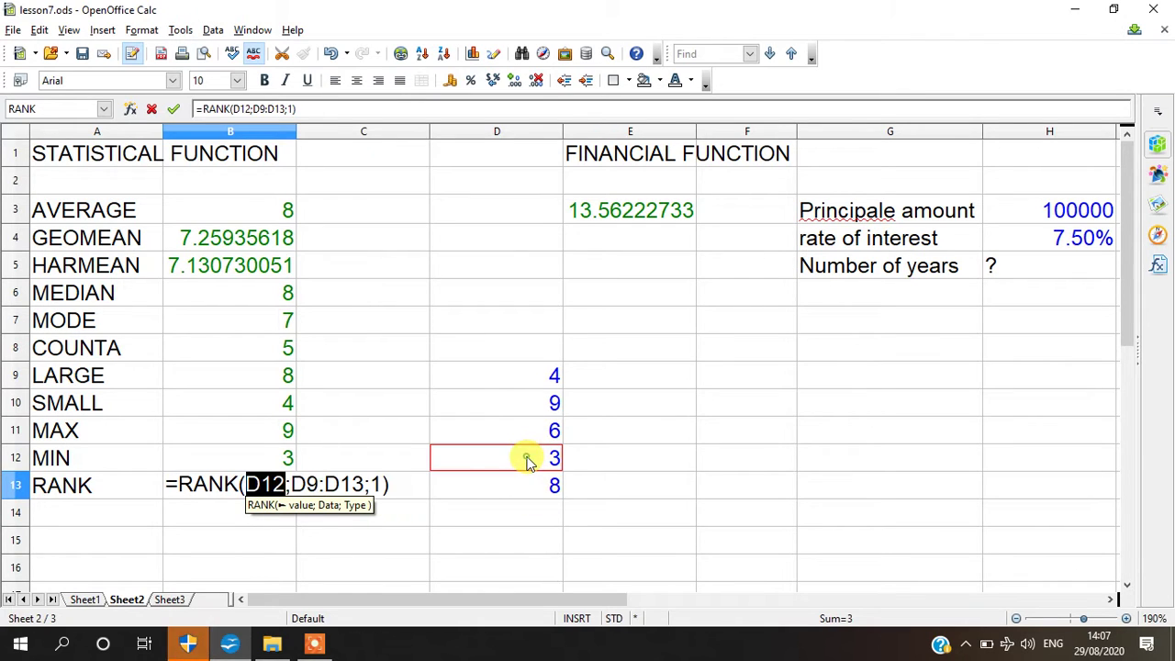
pyautogui.press('Return')
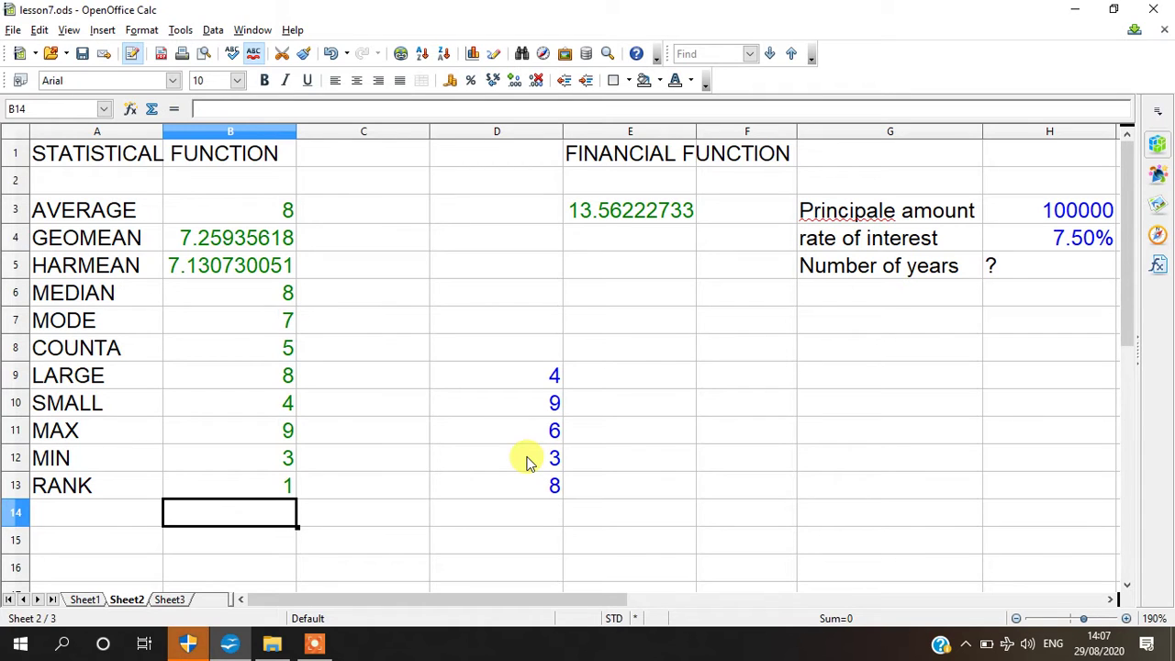
# Set the type argument of the RANK formula in cell B13 to 0
pyautogui.press('Up')
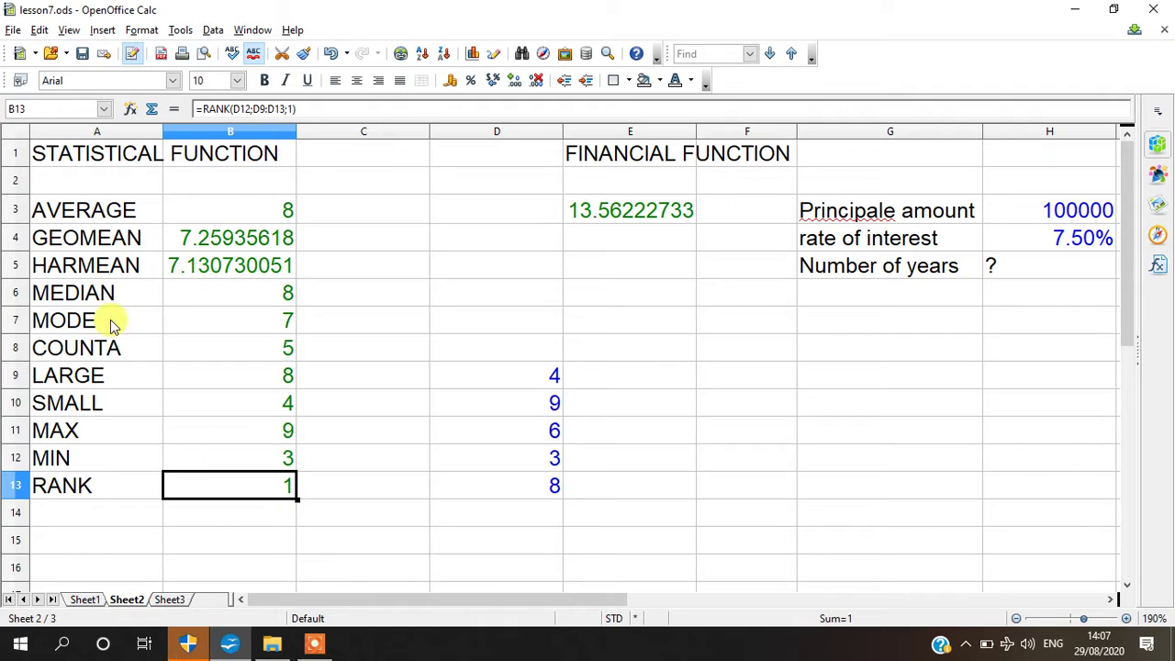
pyautogui.doubleClick(215, 485)
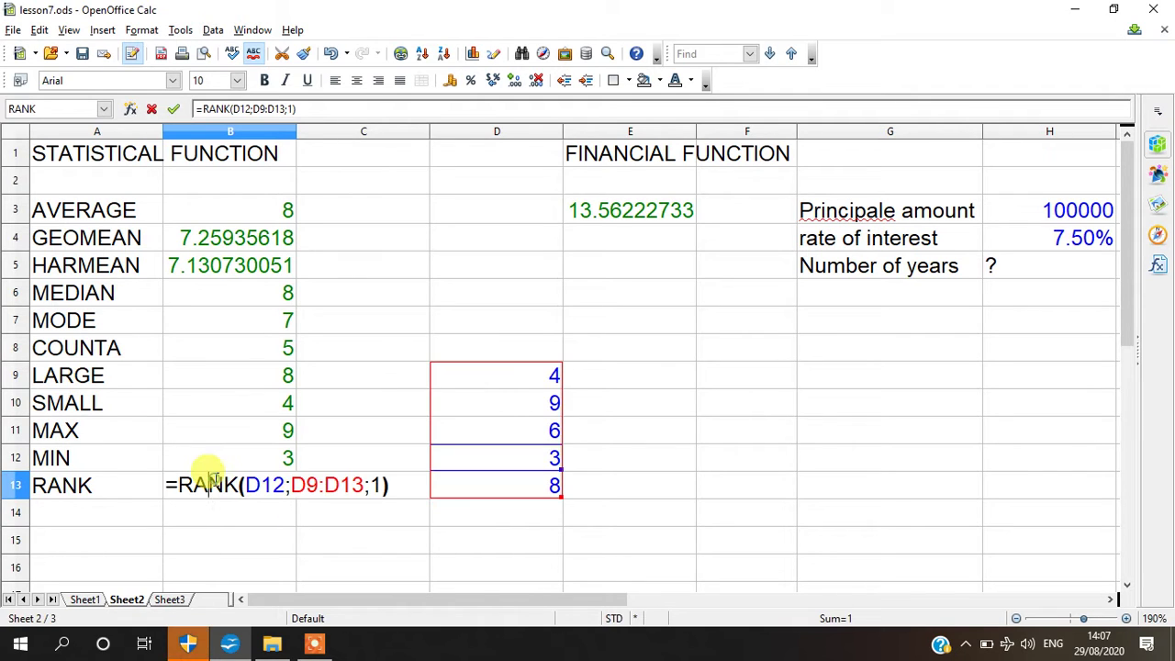
pyautogui.click(378, 485)
pyautogui.press('BackSpace')
pyautogui.write('0')
pyautogui.press('Return')
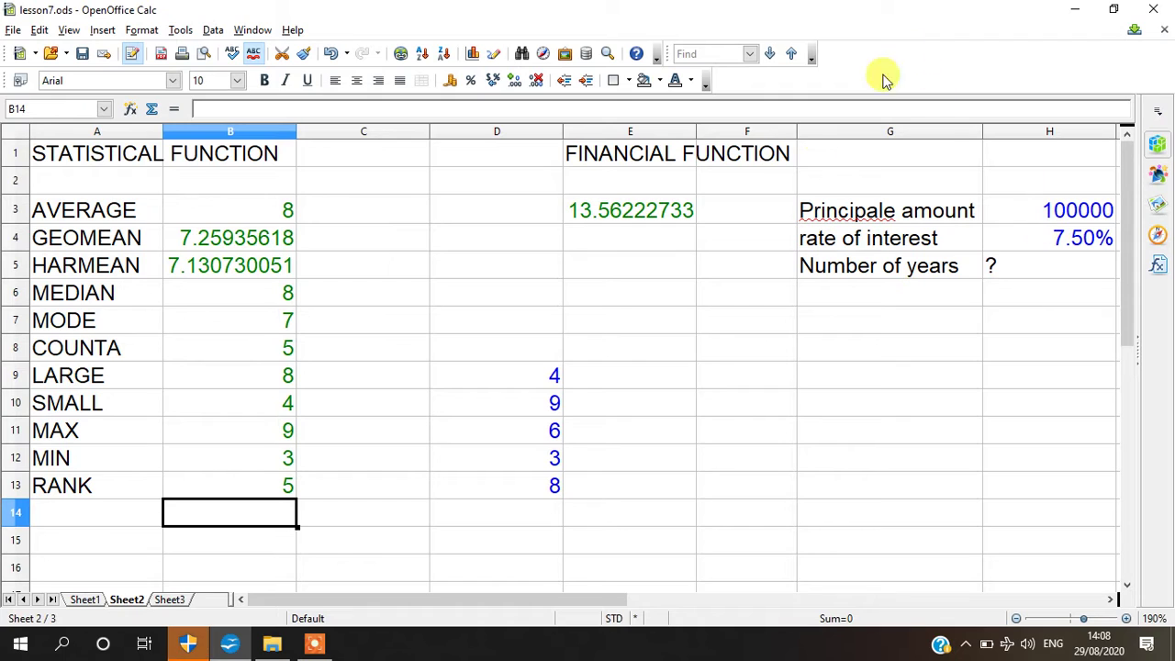
# Inspect the arguments of the NPER formula in cell E3 under the FINANCIAL FUNCTION heading
pyautogui.click(672, 158)
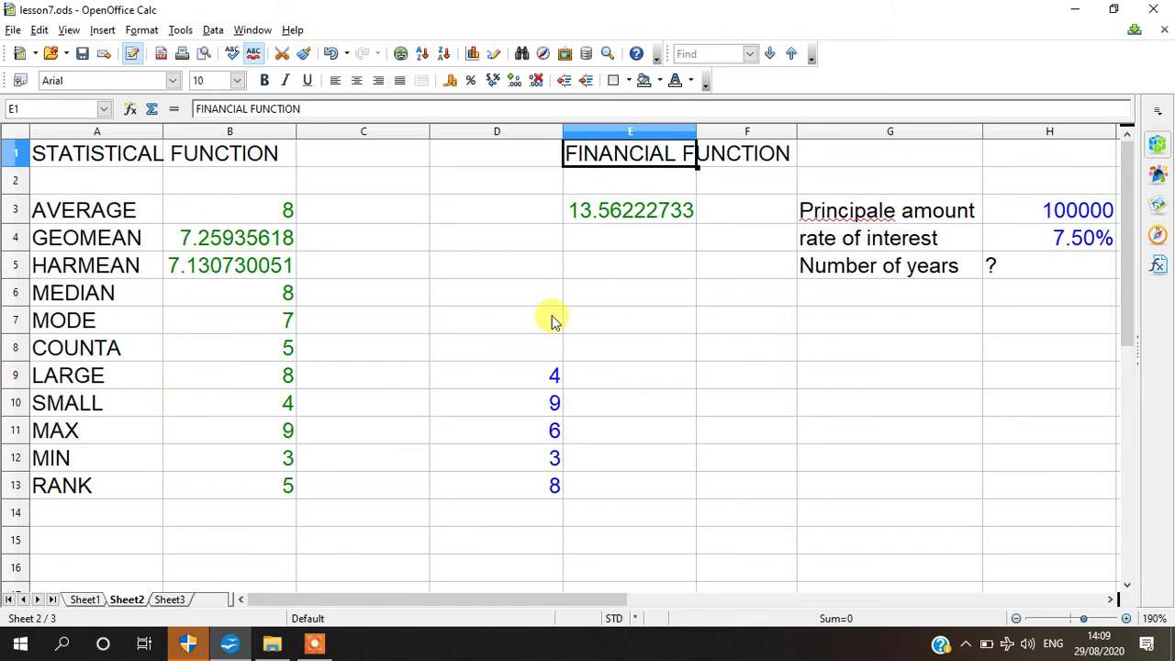
pyautogui.click(601, 208)
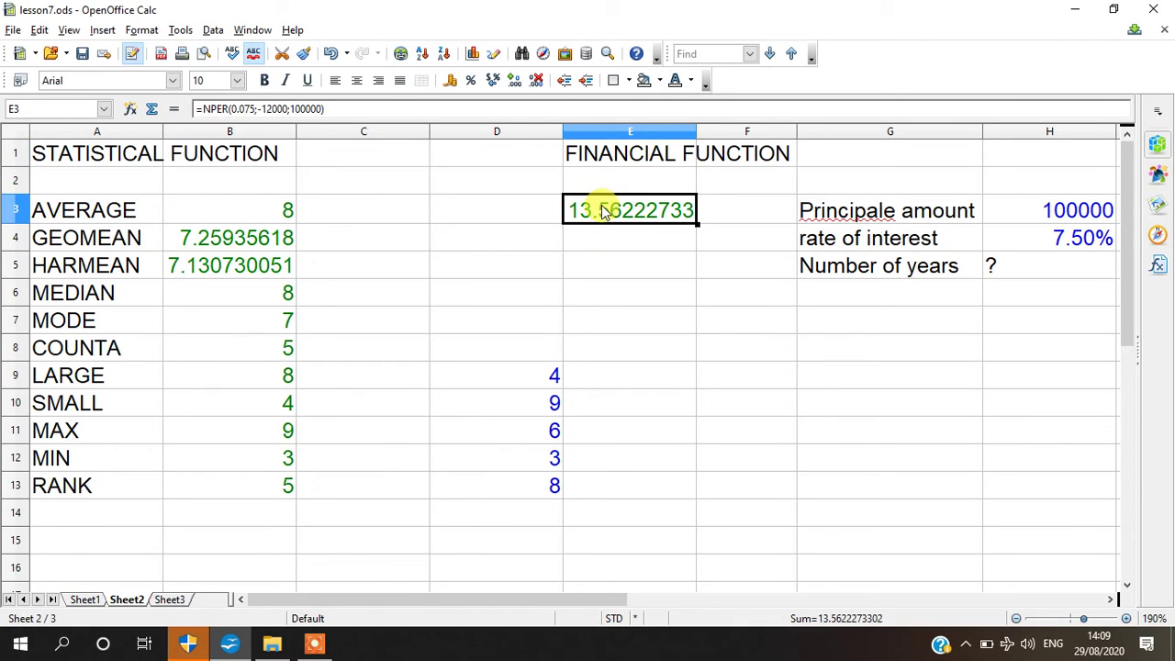
pyautogui.doubleClick(601, 209)
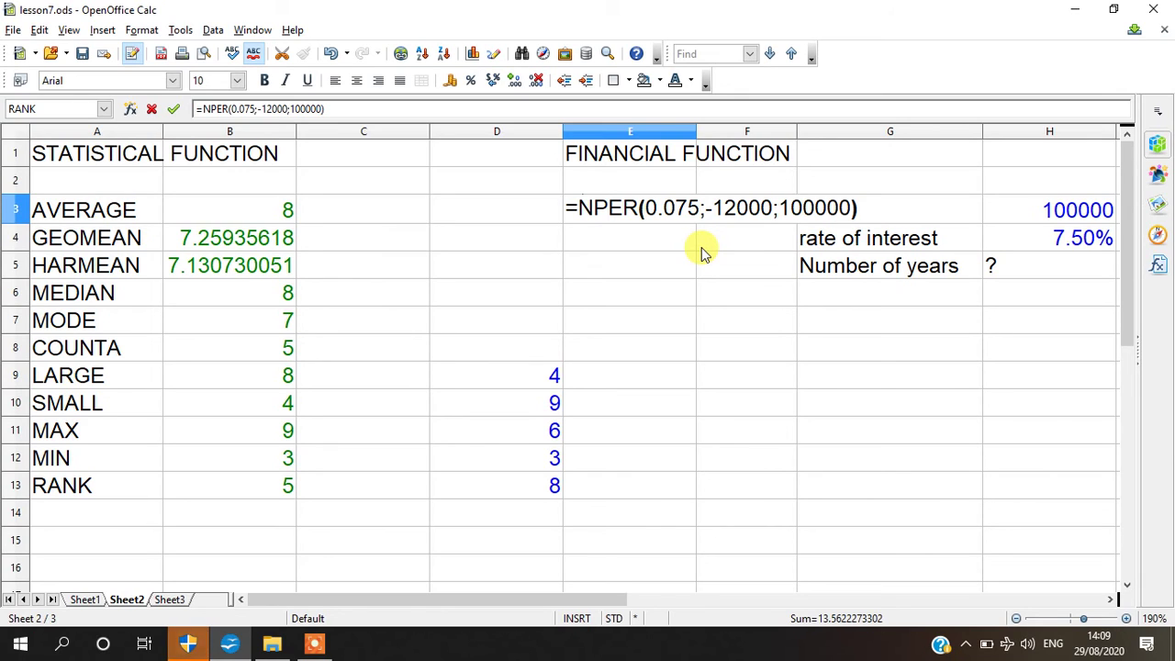
pyautogui.press('Return')
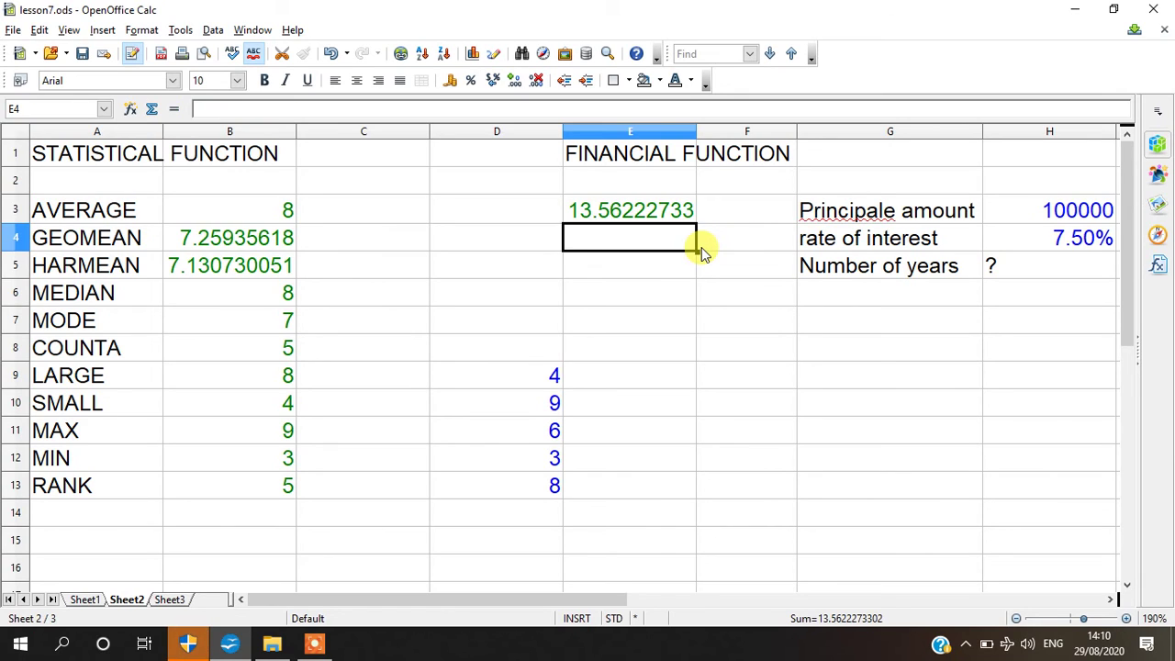